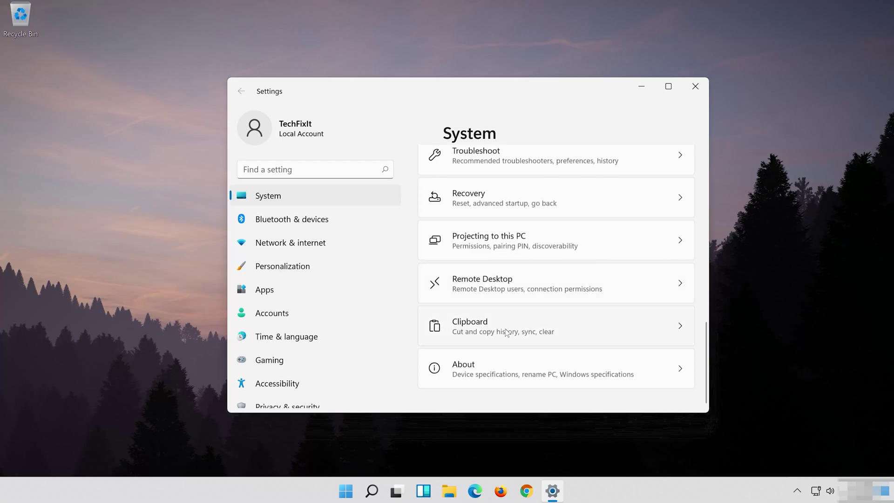
Step: Run the Playing Audio troubleshooter from the other troubleshooters in the System troubleshoot settings
scroll(506, 331, up, 3)
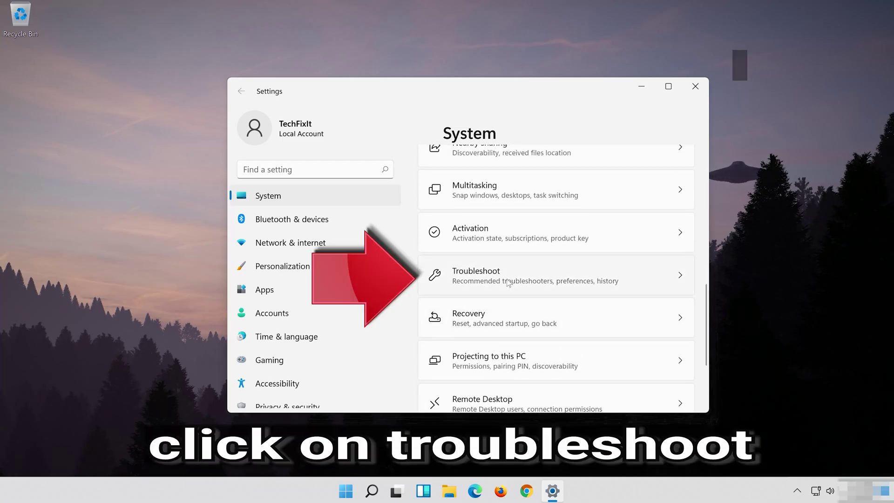
click(555, 280)
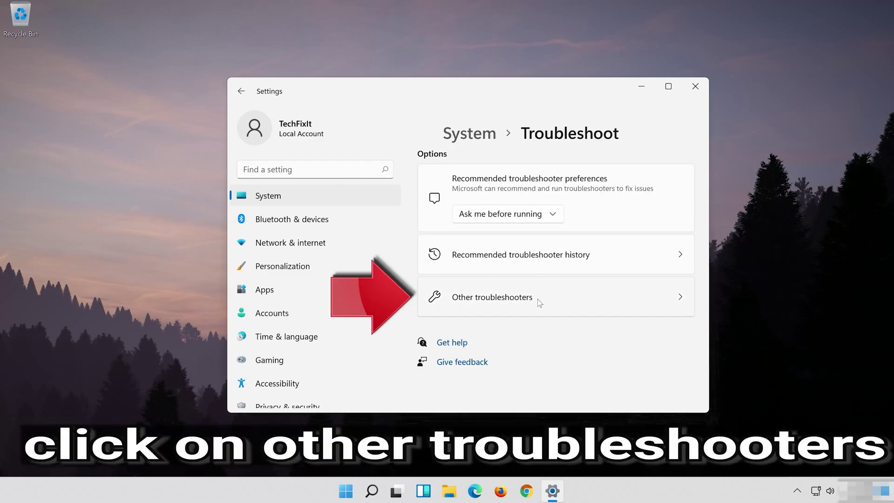
click(561, 300)
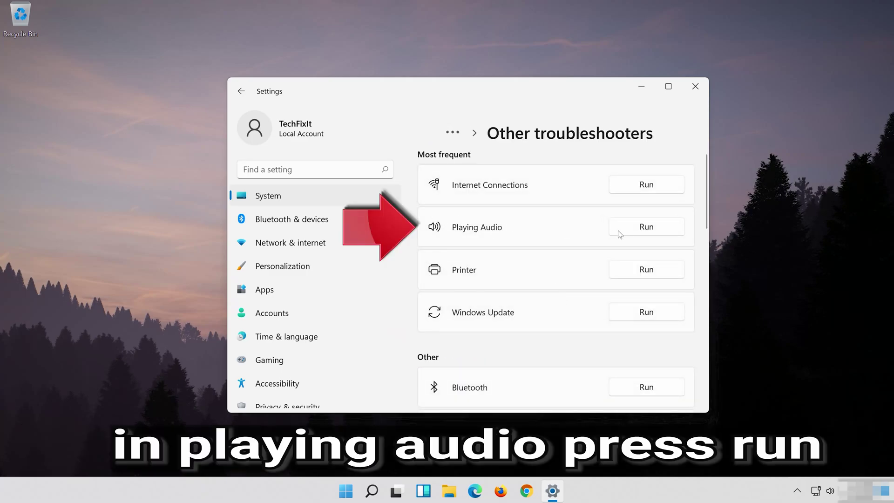
click(646, 227)
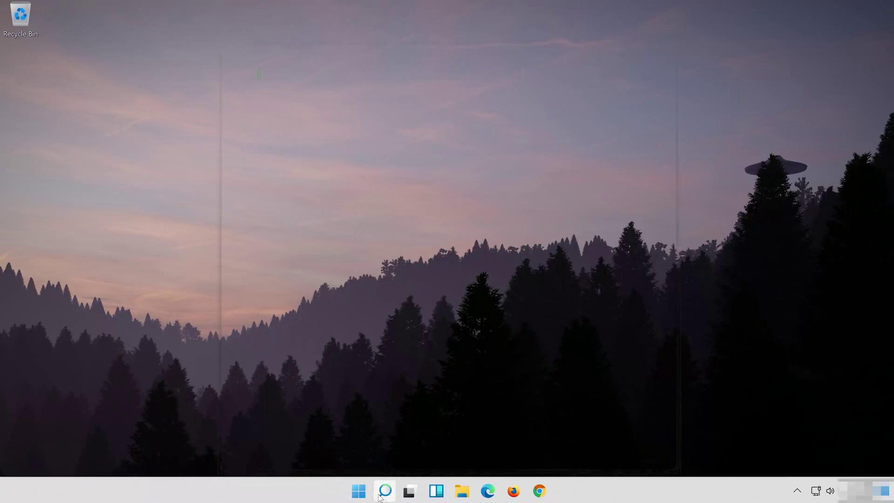
Step: Search Windows for "device manager", open Device Manager and move its window toward the middle of the desktop
click(382, 492)
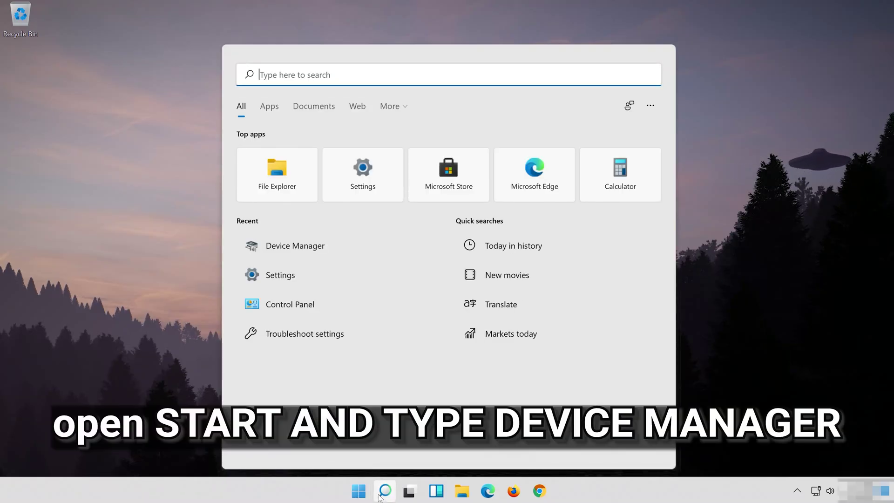
text(device mana)
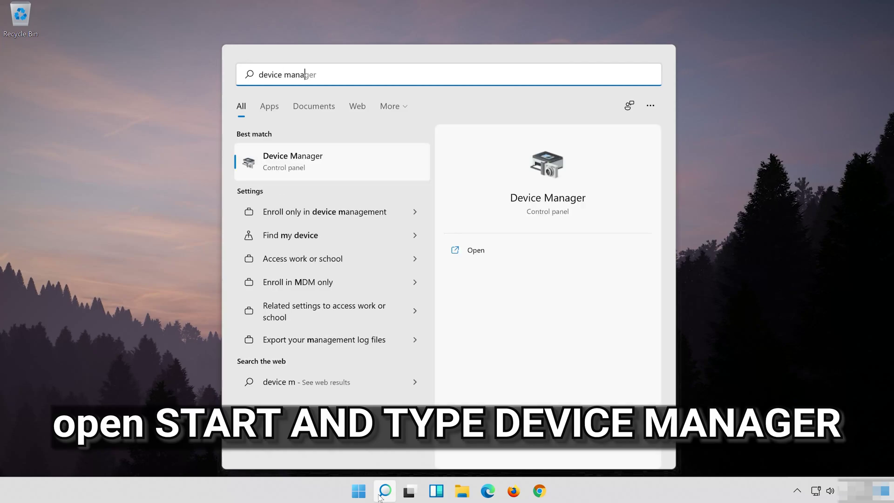
text(ger)
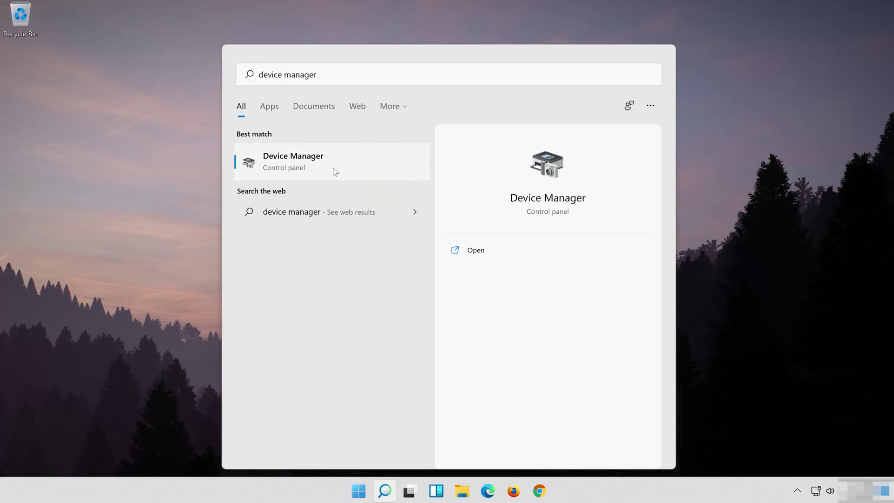
click(334, 171)
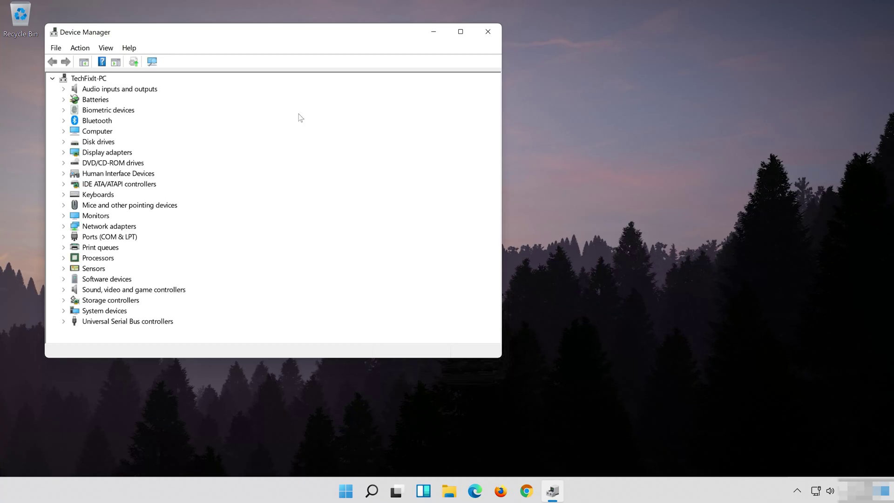
drag(204, 34, 437, 66)
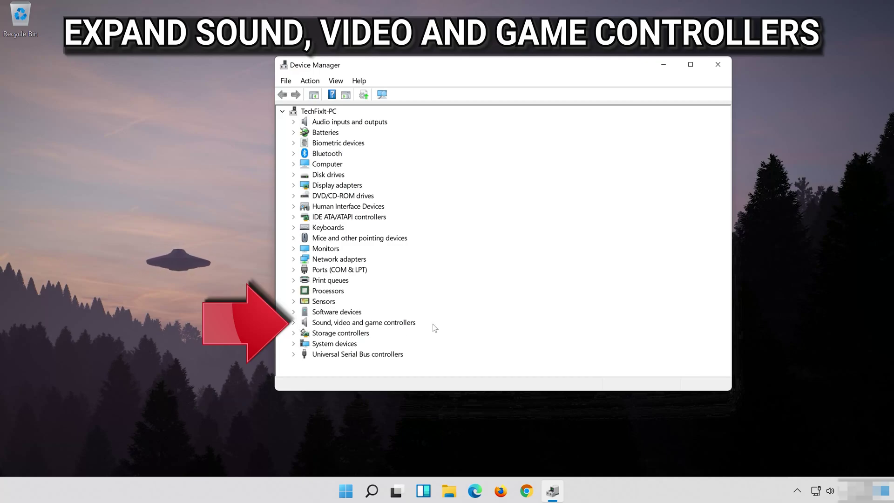
Step: Show the driver properties of the High Definition Audio Device under Sound, video and game controllers
click(294, 325)
click(398, 334)
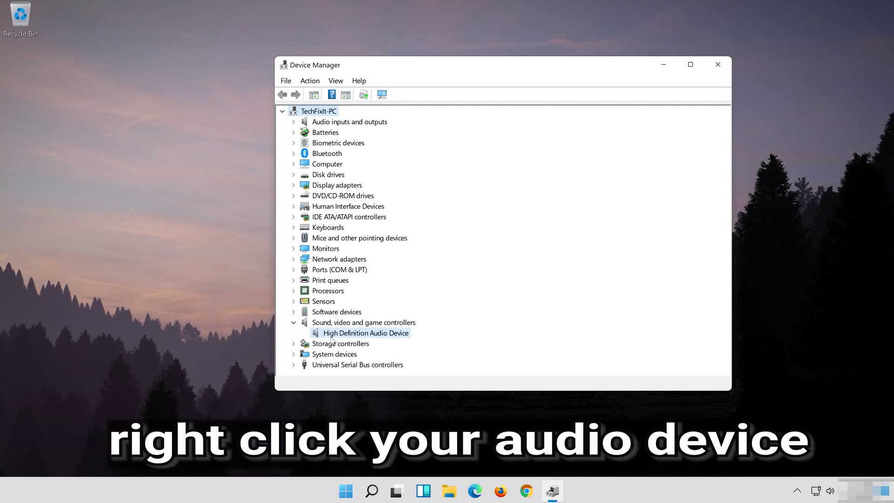
right_click(398, 336)
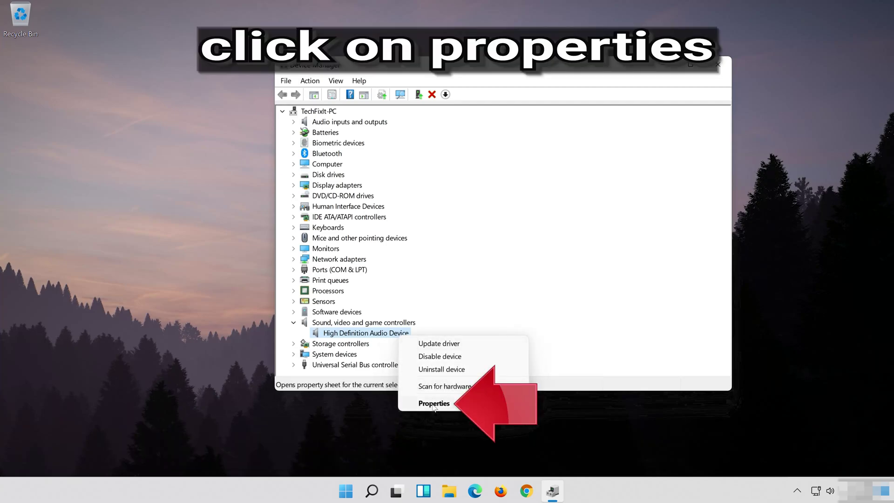
click(468, 404)
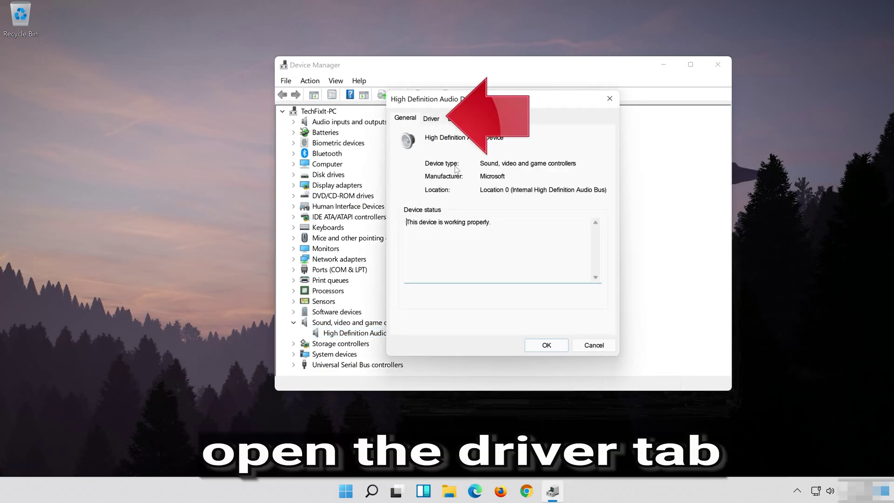
click(429, 119)
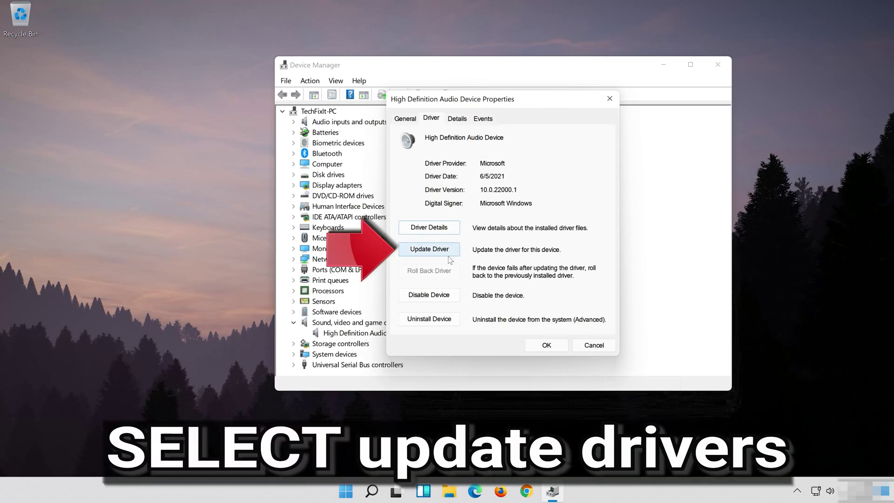
Step: Update the driver manually by picking High Definition Audio Device from the computer's list of available drivers, and accept the compatibility warning
click(431, 257)
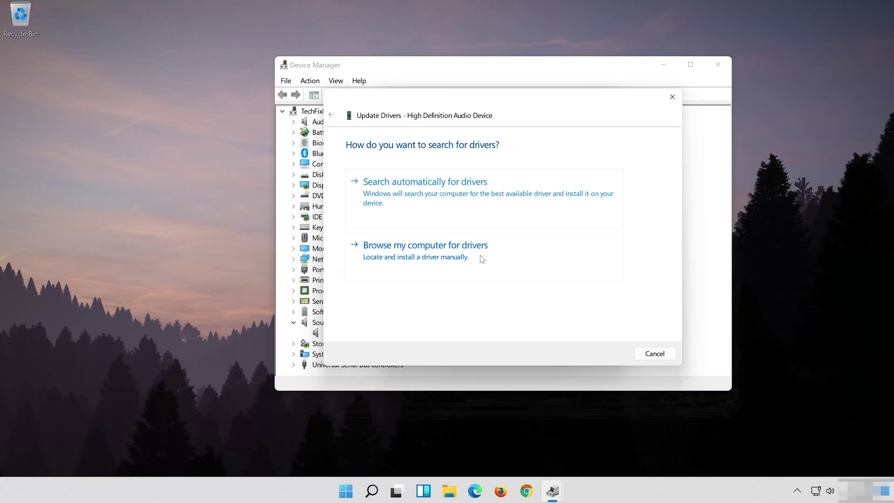
click(480, 256)
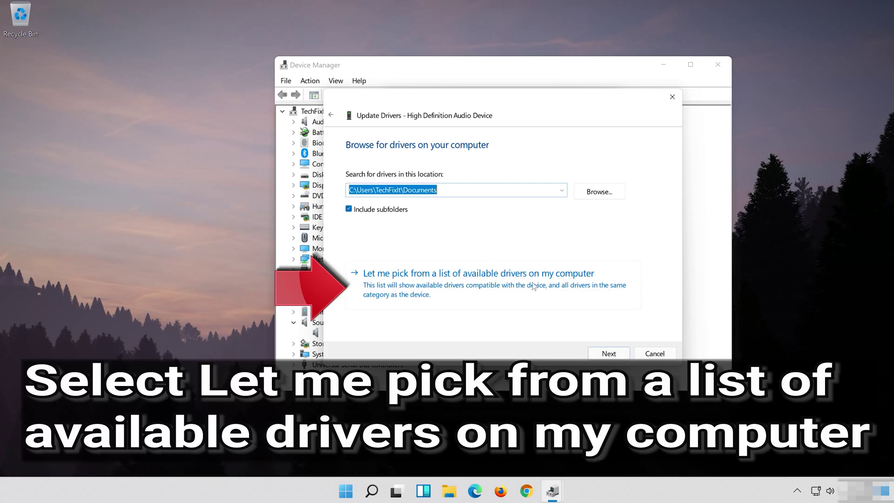
click(435, 290)
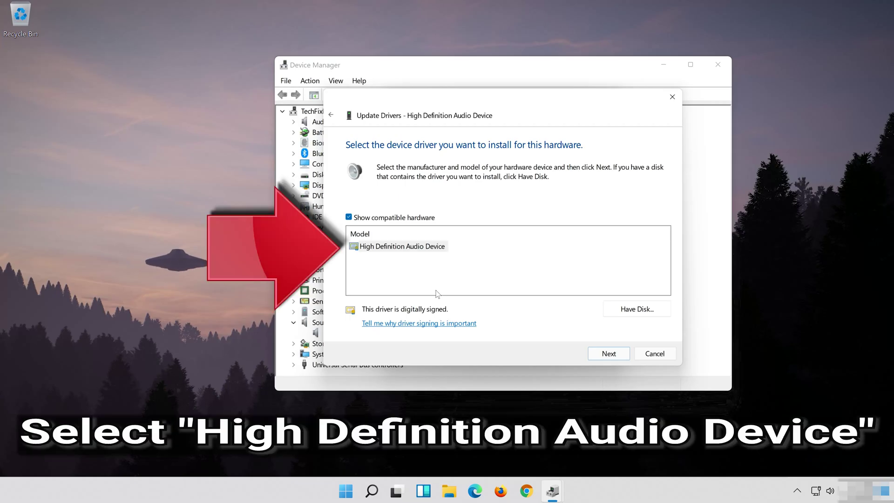
click(377, 248)
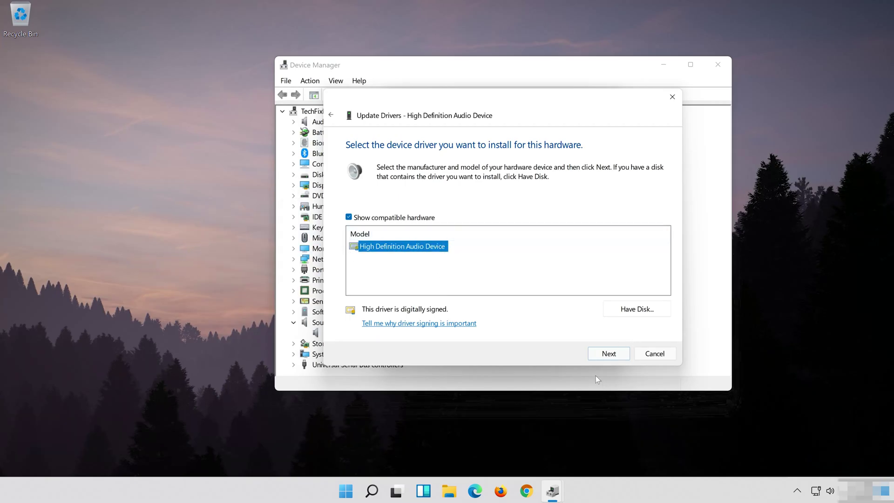
click(618, 356)
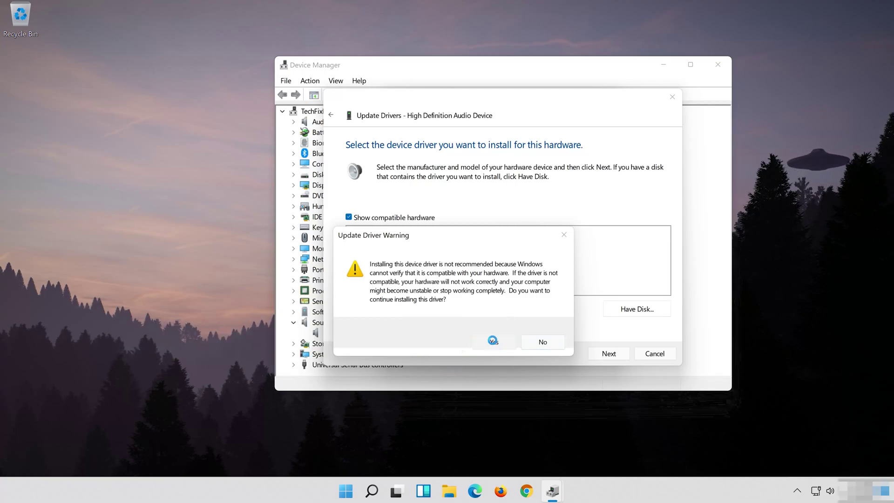
click(494, 342)
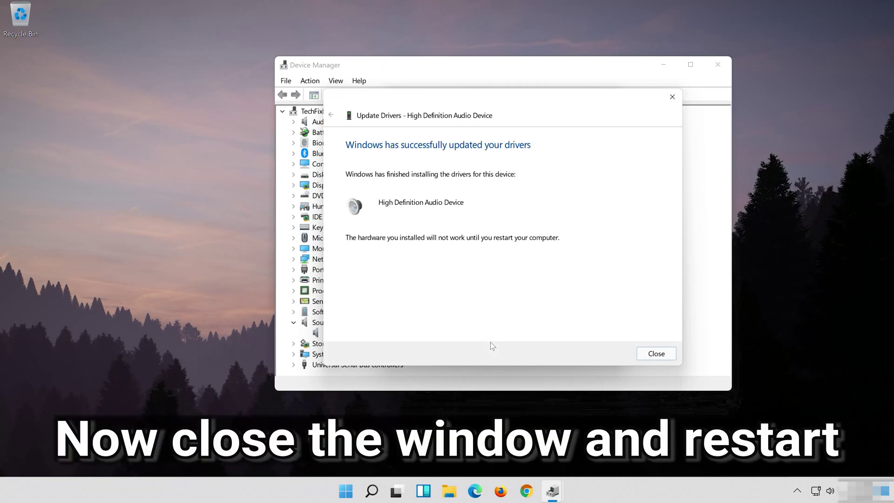
Step: Close the driver update wizard and the device properties, and agree to restart the computer
click(655, 354)
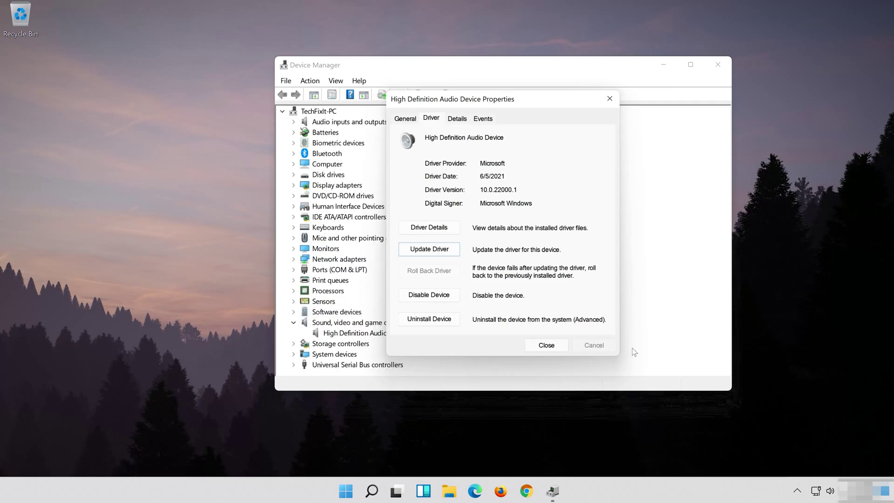
click(546, 345)
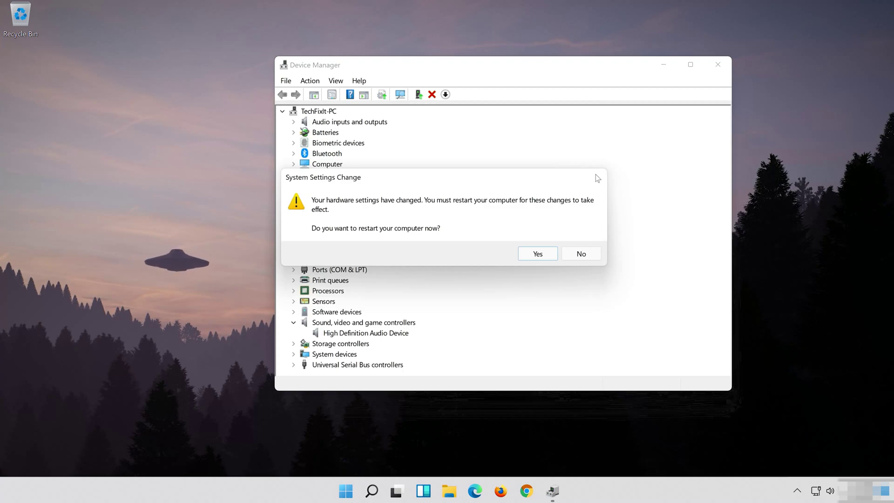
click(537, 258)
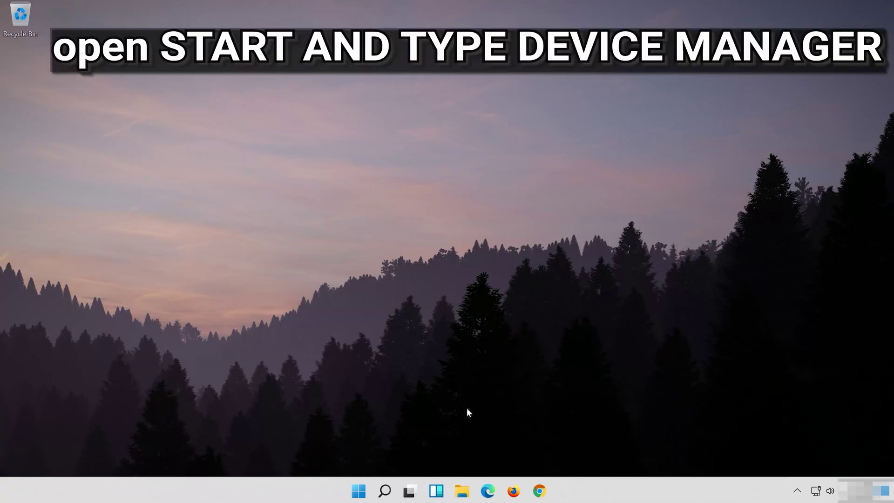
Step: Find Device Manager by searching for "device manager", open it and move its window toward the desktop's centre
click(378, 496)
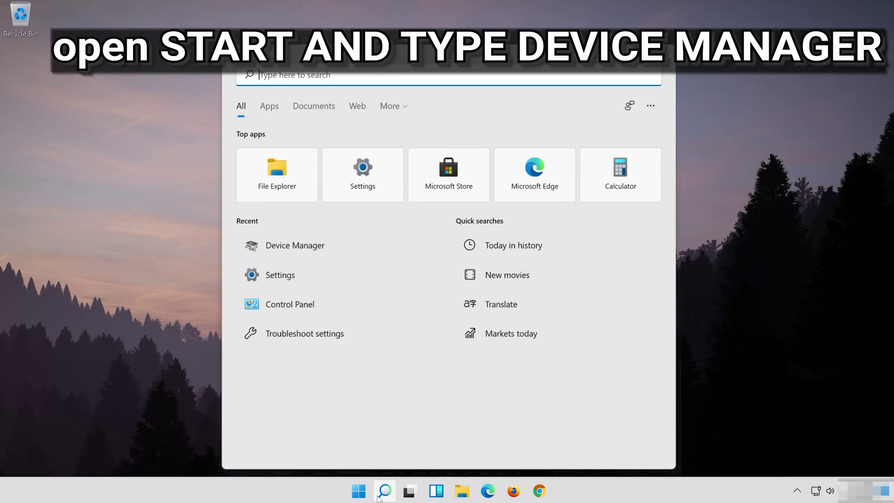
text(device mana)
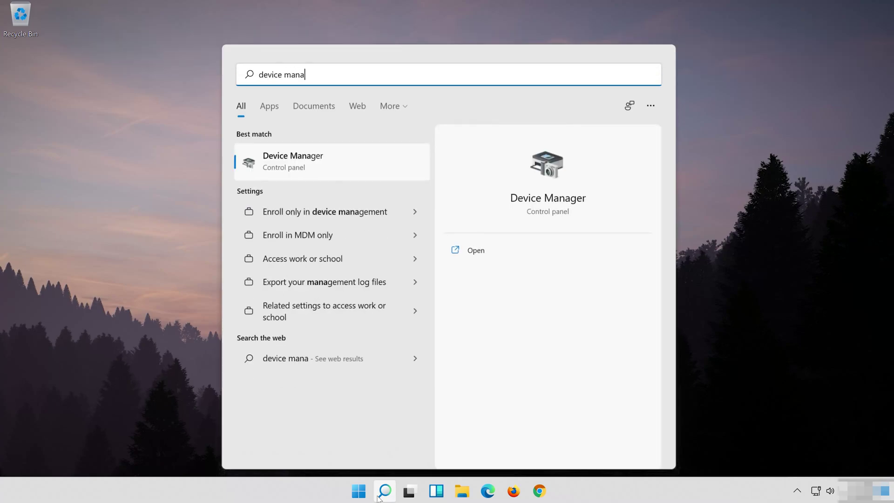
text(ger)
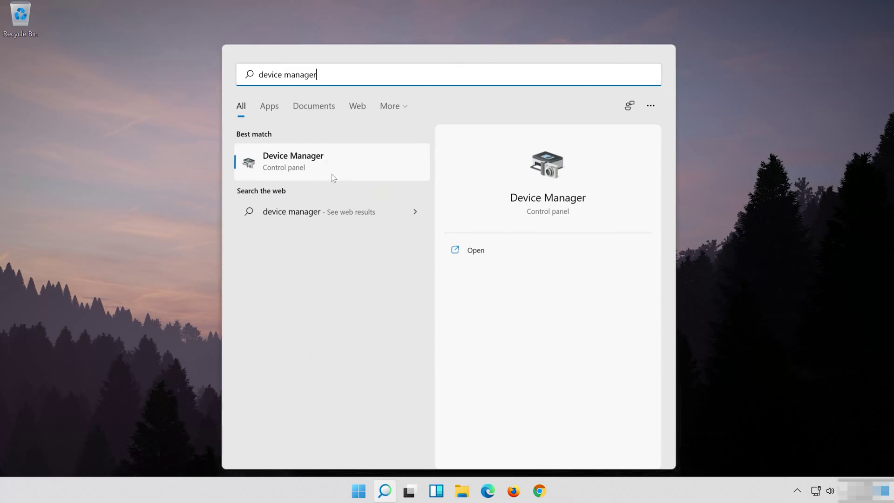
click(309, 170)
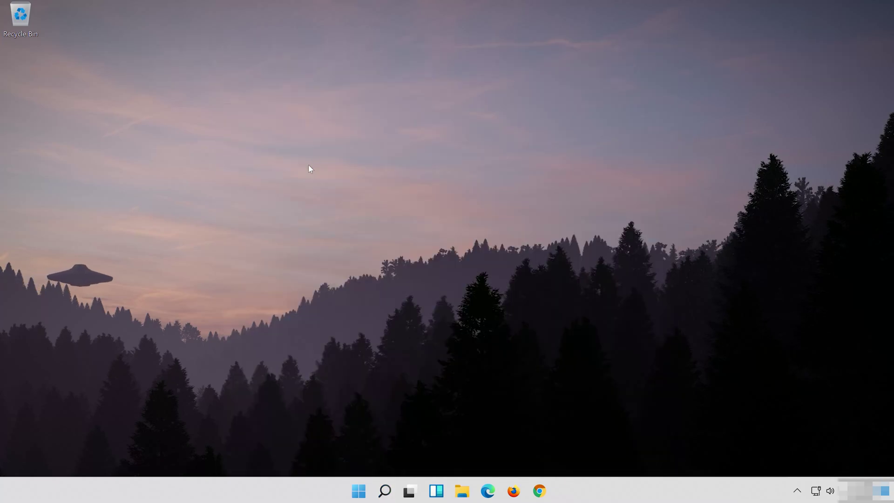
drag(149, 107, 347, 111)
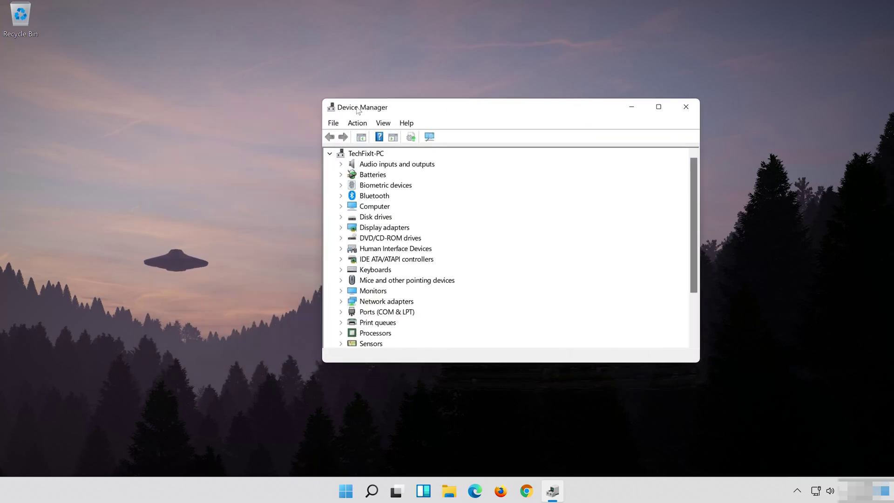
Step: Expand Sound, video and game controllers and open the High Definition Audio Device's driver properties
scroll(461, 247, down, 2)
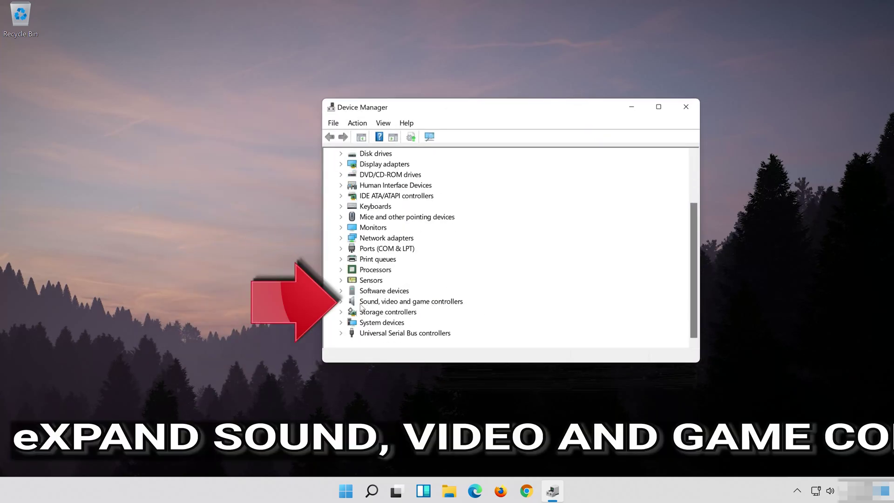
click(341, 302)
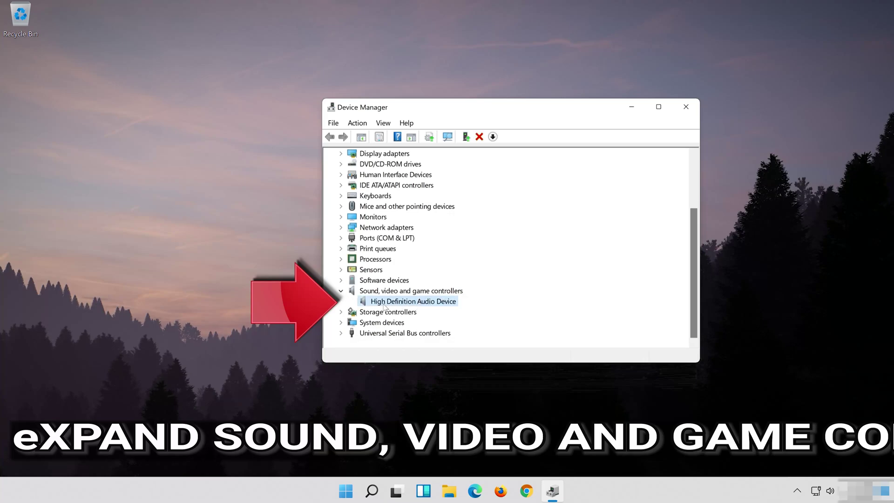
right_click(412, 303)
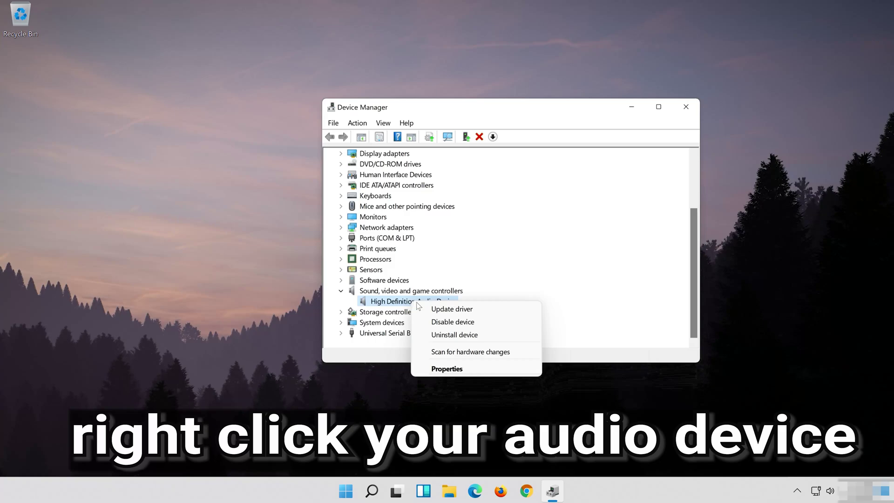
click(468, 370)
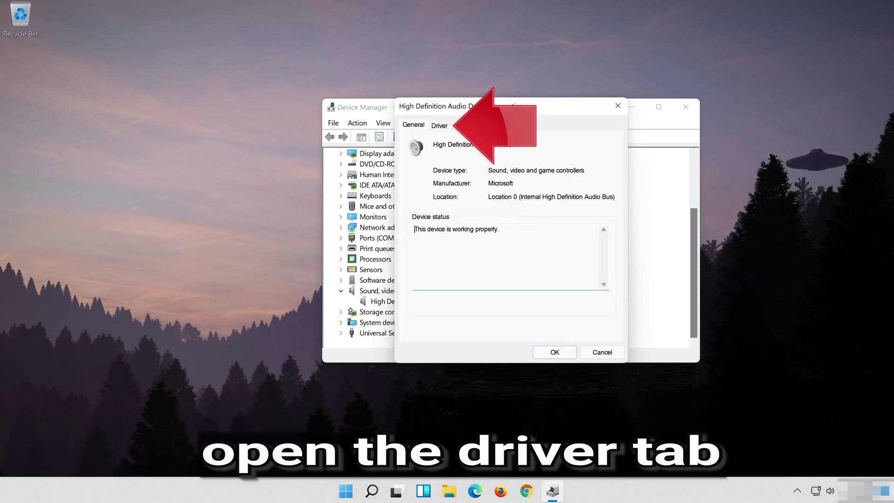
click(437, 125)
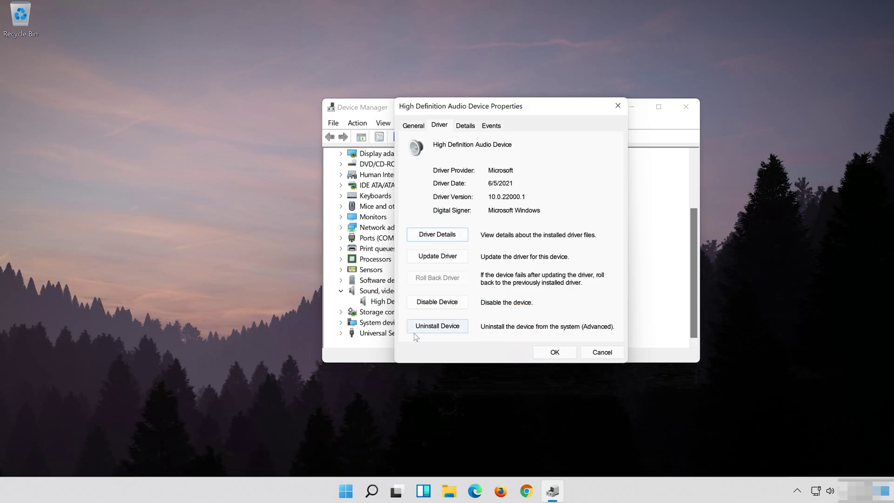
Step: Uninstall the High Definition Audio Device from the system and close Device Manager
click(438, 326)
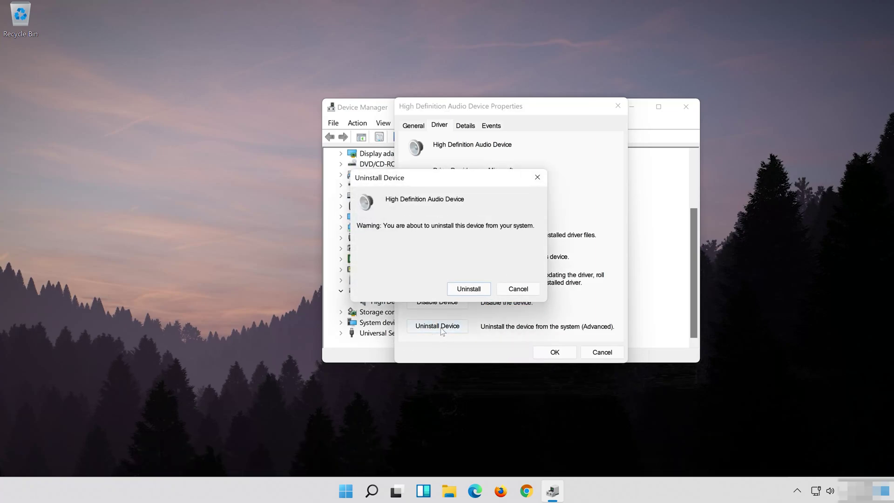
click(470, 290)
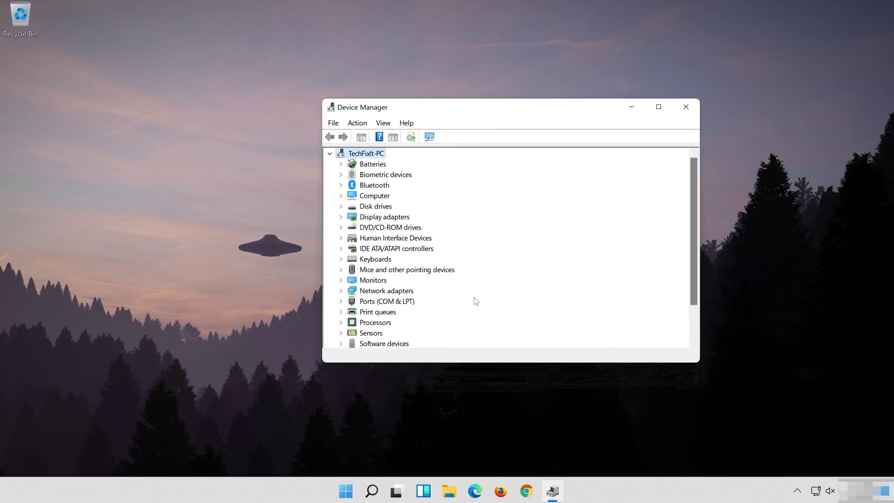
click(685, 108)
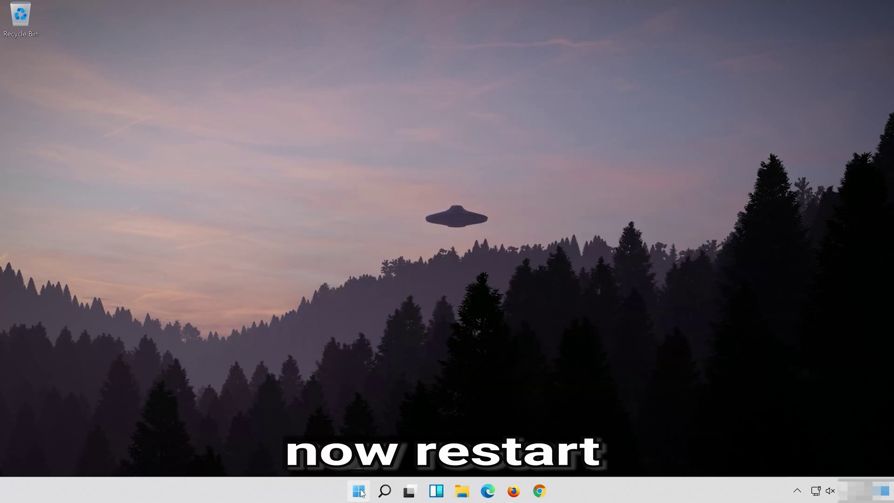
Step: Restart the computer
click(359, 491)
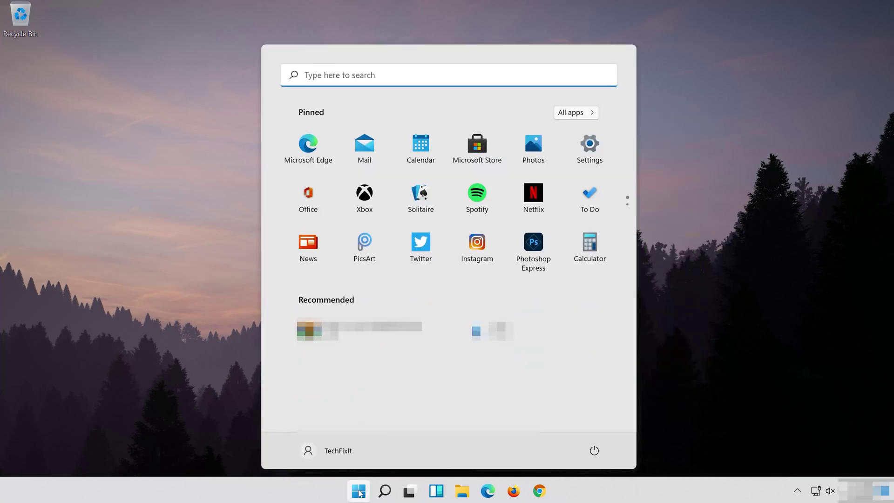
click(594, 450)
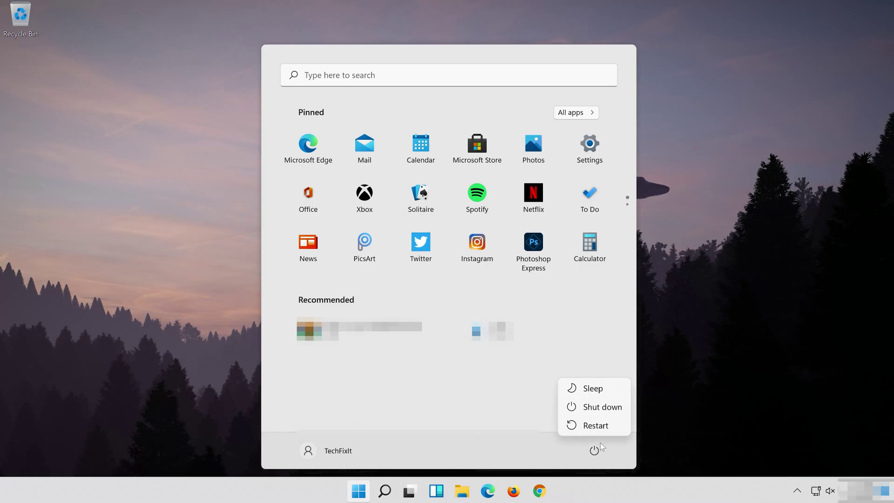
click(605, 432)
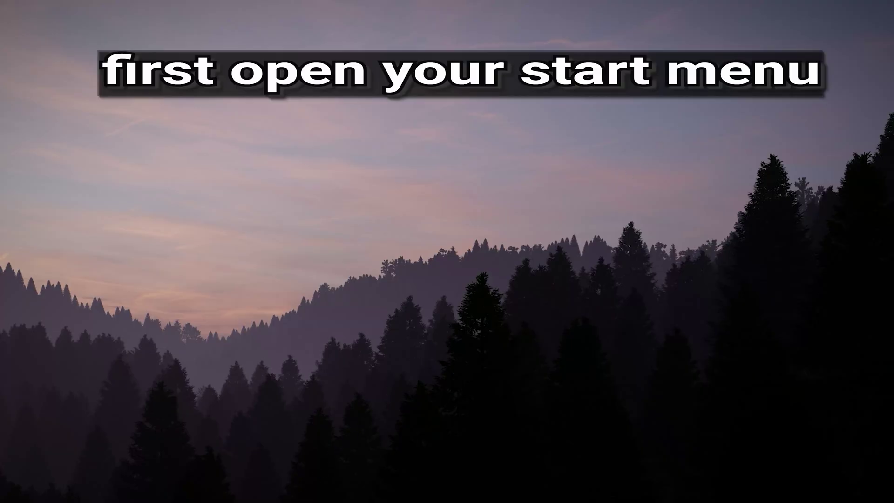
Step: Open the Sound page of the system settings and choose the HDV 820 headphones as the output device
click(282, 502)
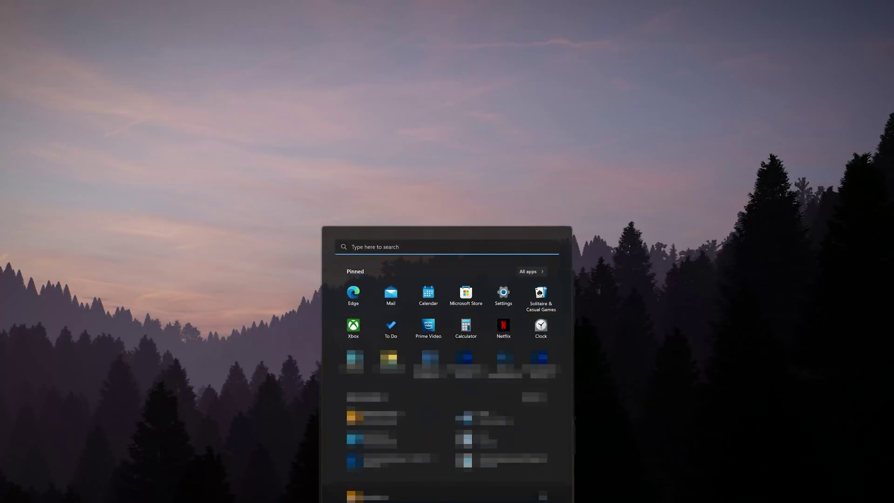
click(504, 295)
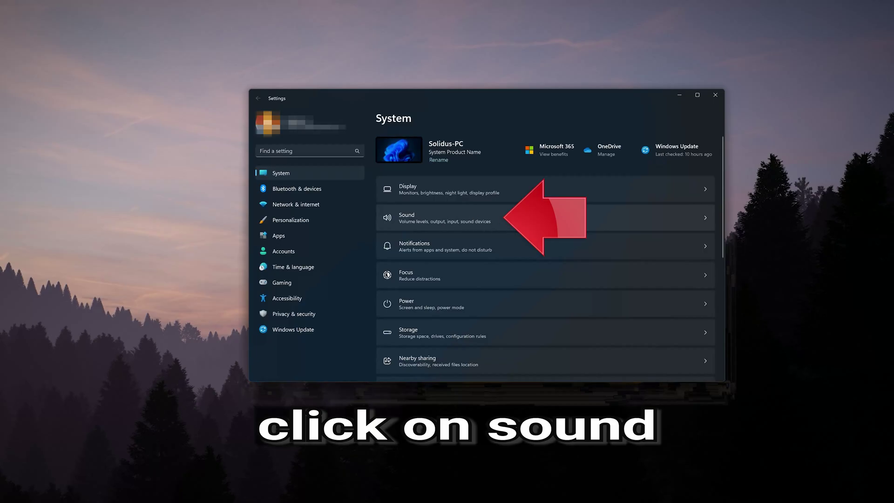
click(529, 219)
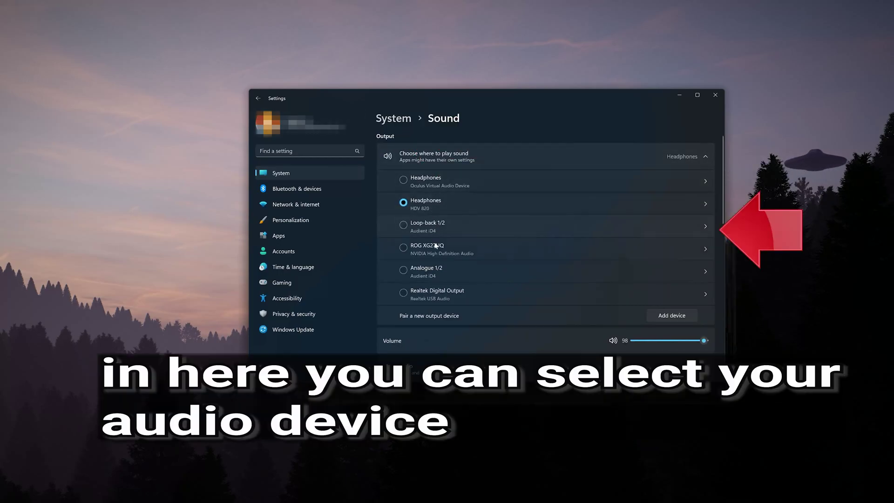
click(428, 181)
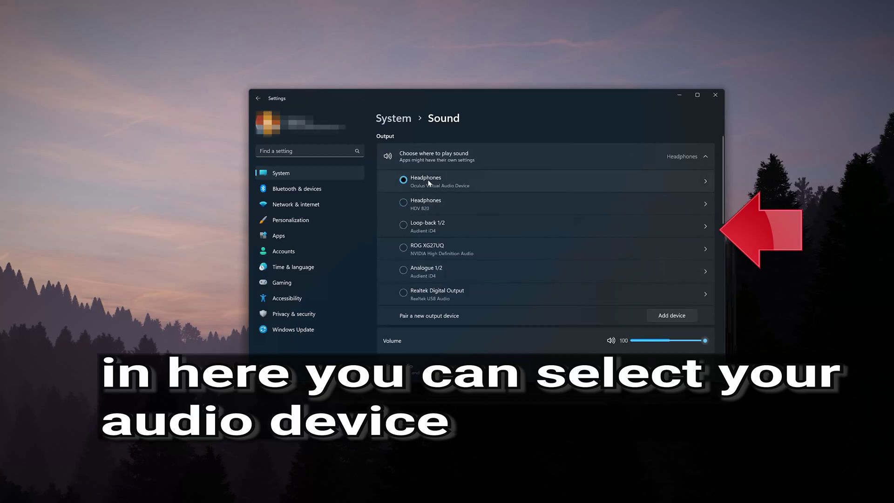
click(425, 206)
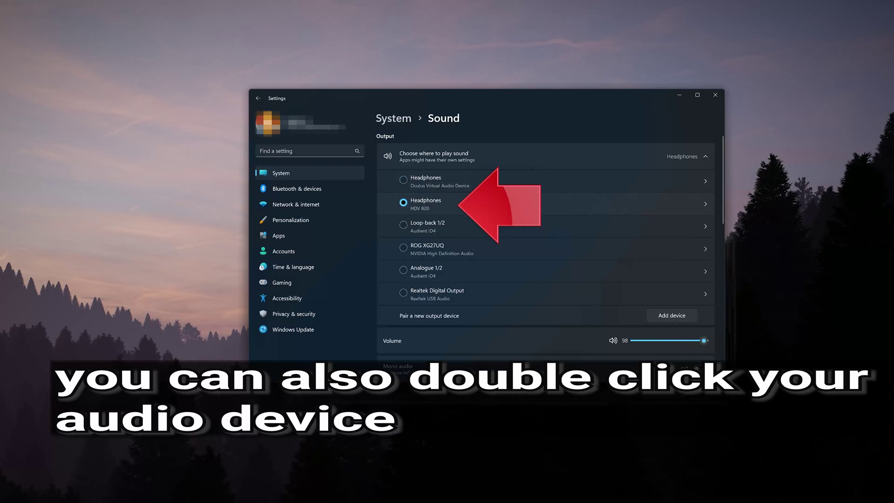
Step: View the HDV 820 headphones' properties, return to the sound settings, and look at the options for adding a device before closing them
double_click(482, 202)
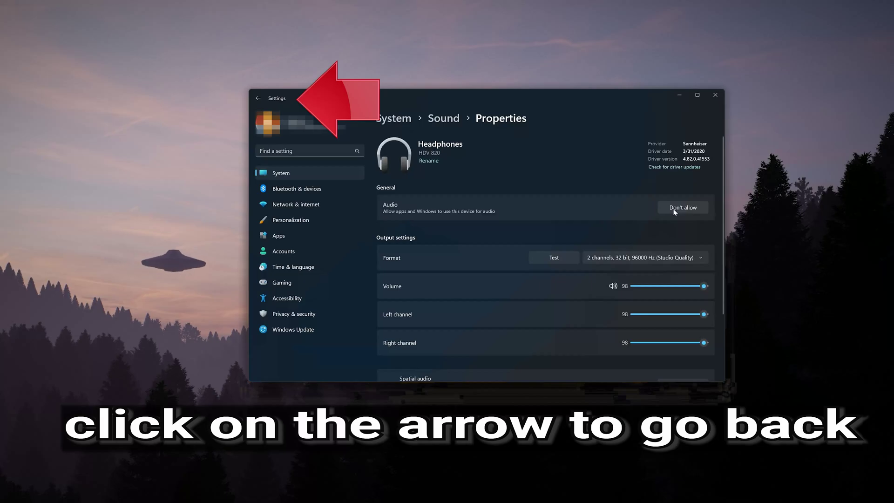
key(alt+Left)
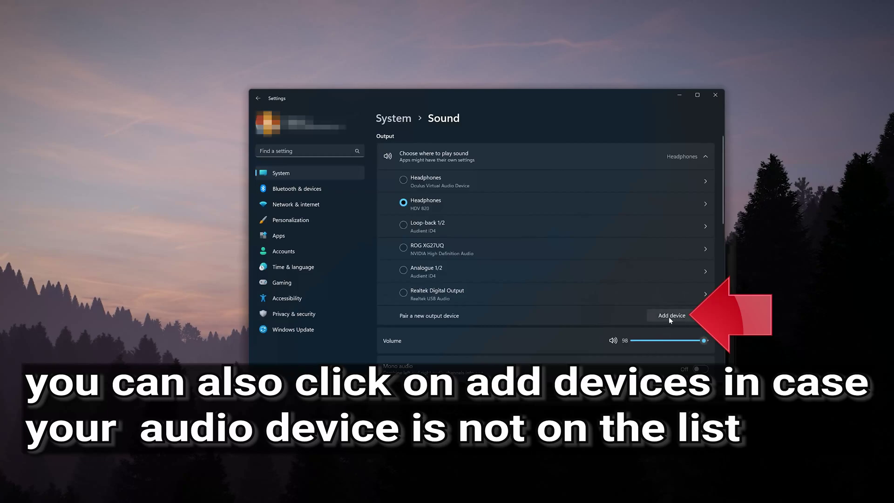
click(669, 316)
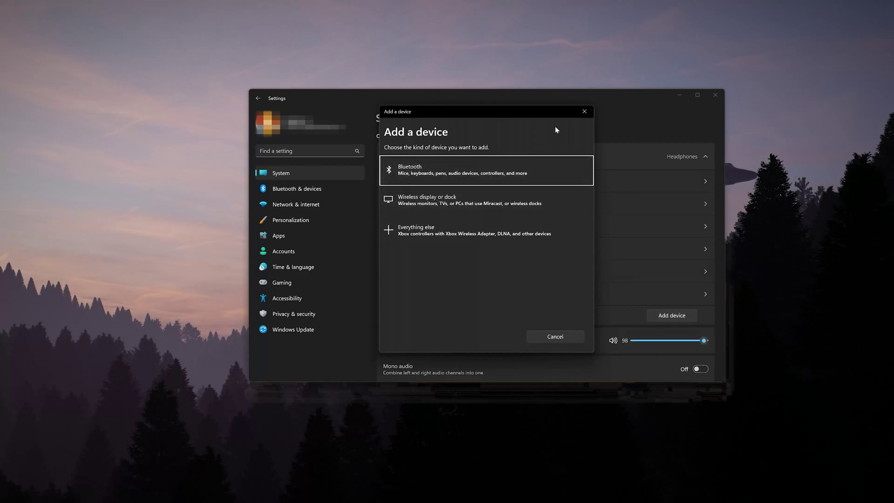
click(578, 115)
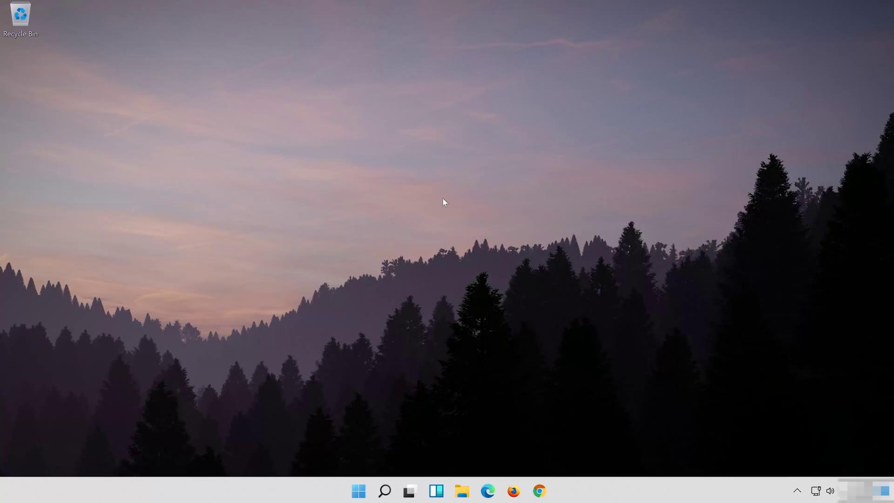
Step: Search for "control panel" and open Control Panel
click(384, 490)
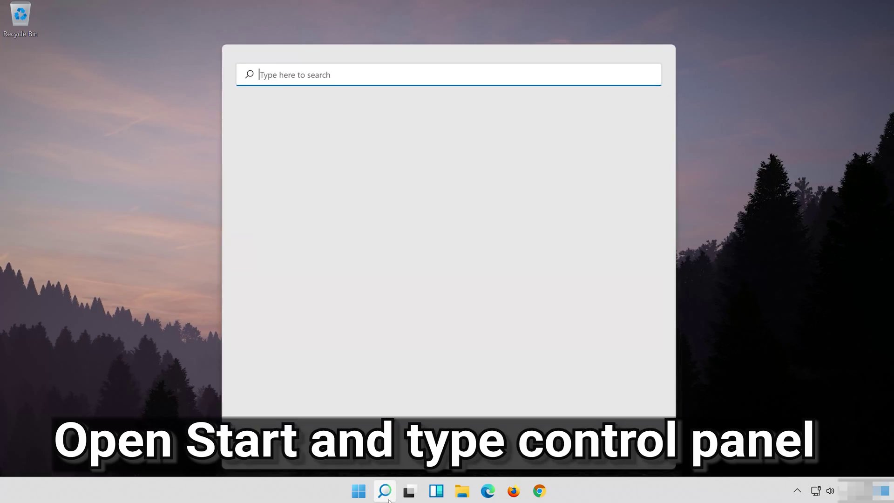
text(c)
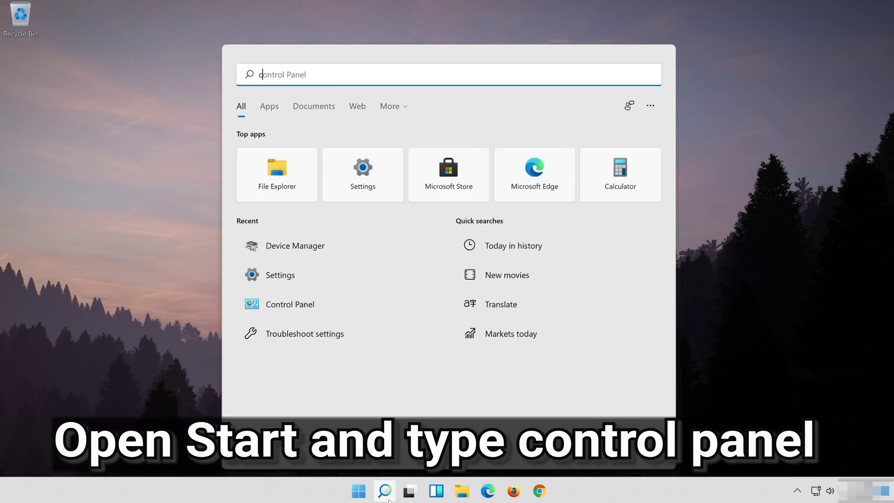
text(ontrol )
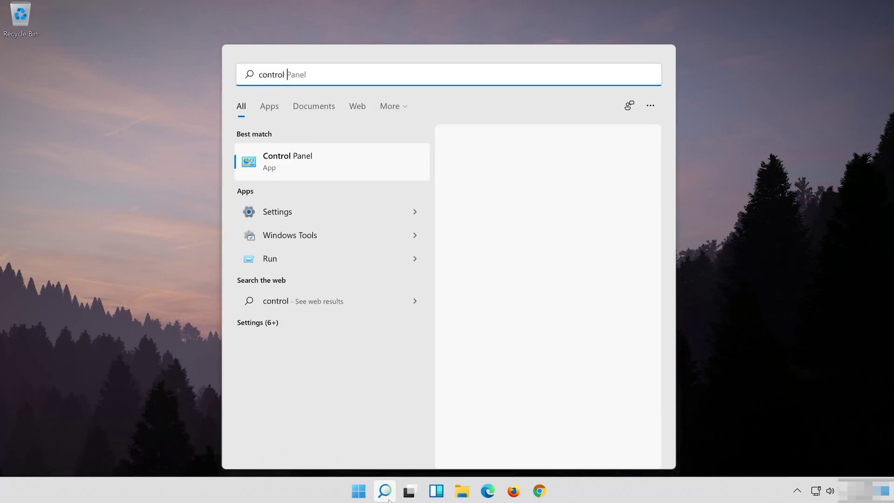
text(pane)
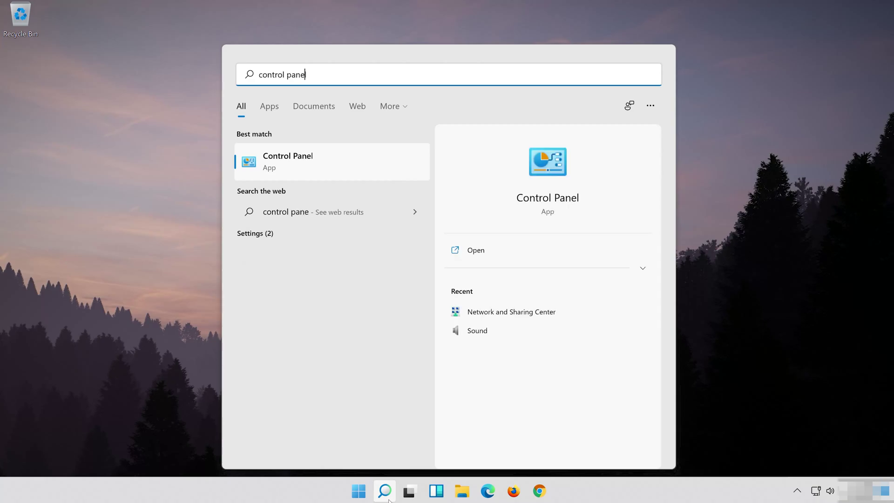
text(l)
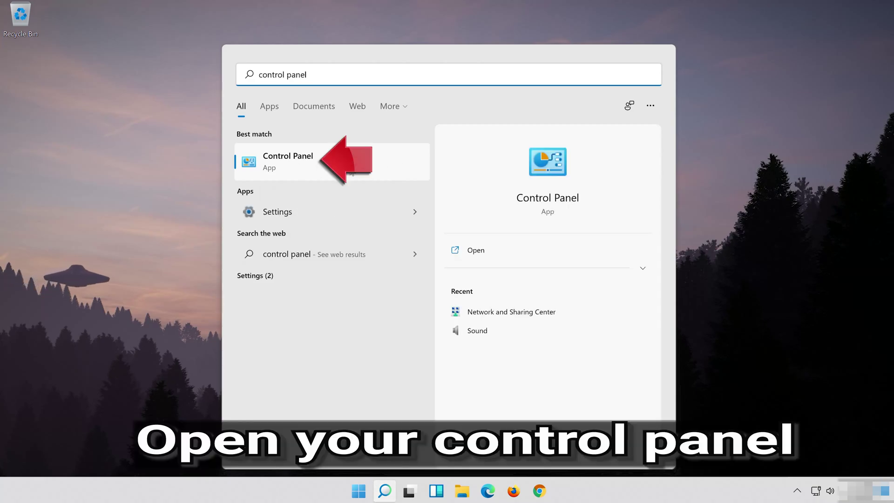
click(378, 162)
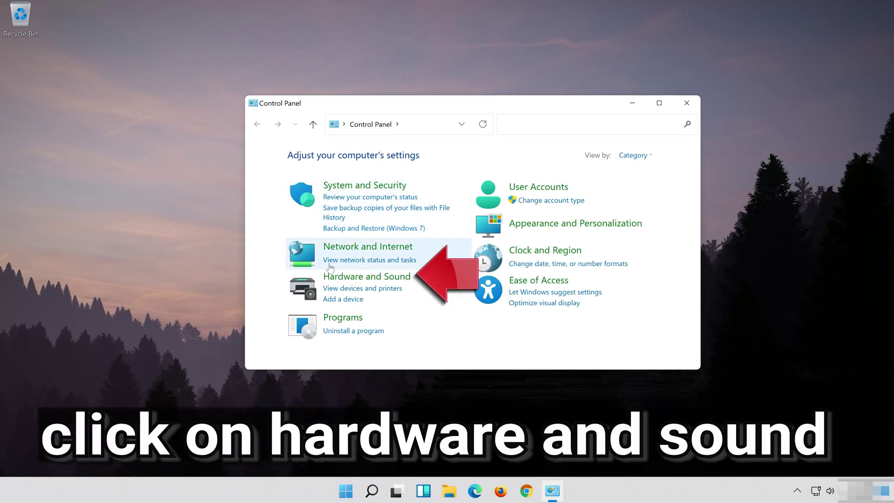
Step: Open the Sound dialog from Hardware and Sound, move it toward the desktop's centre, and close the Hardware and Sound window
click(395, 279)
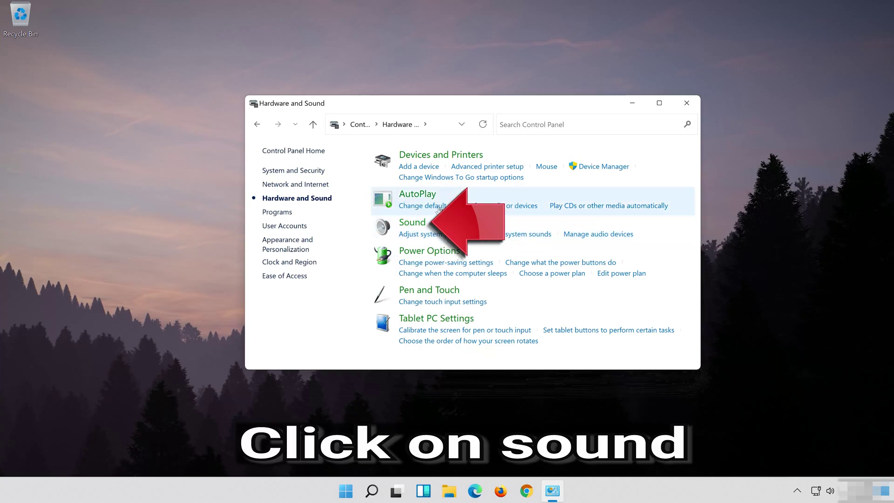
click(411, 223)
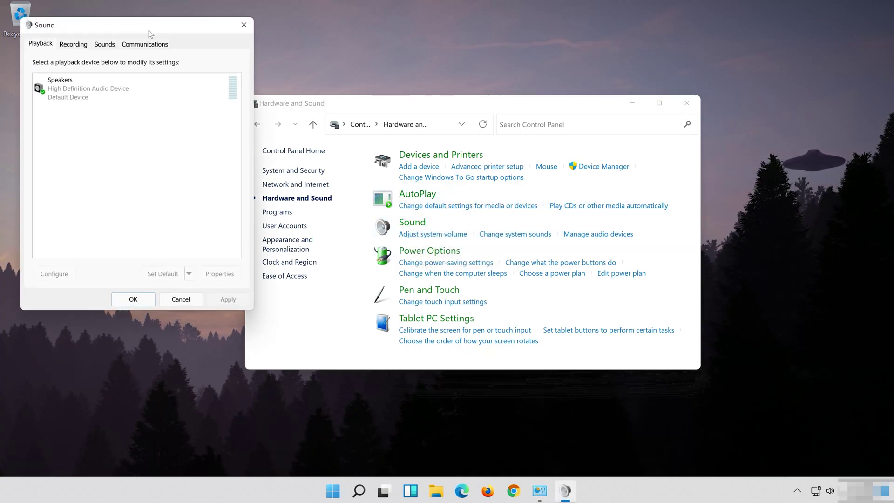
drag(150, 29, 471, 96)
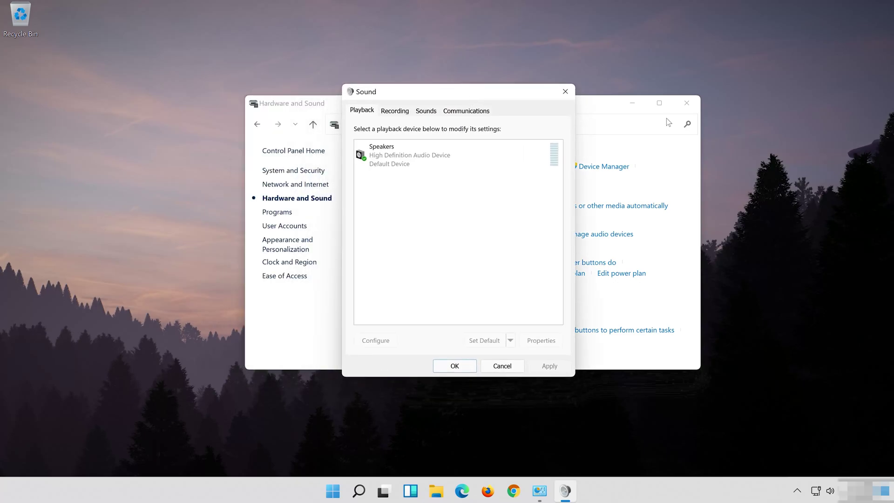
click(686, 103)
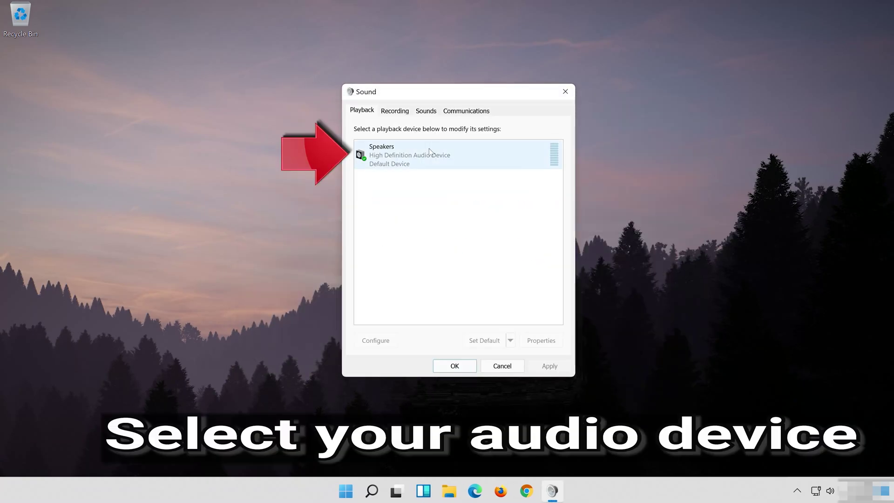
Step: Open the properties of the Speakers playback device and move the properties dialog over the Sound dialog
click(428, 149)
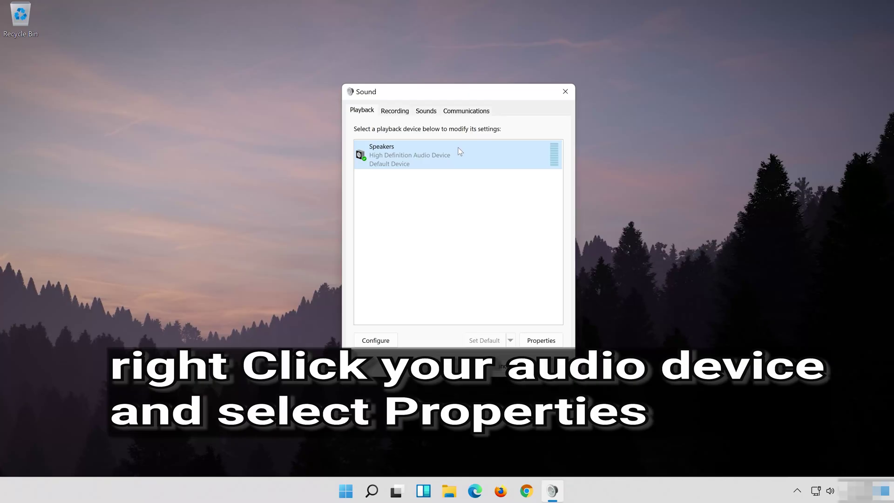
right_click(458, 147)
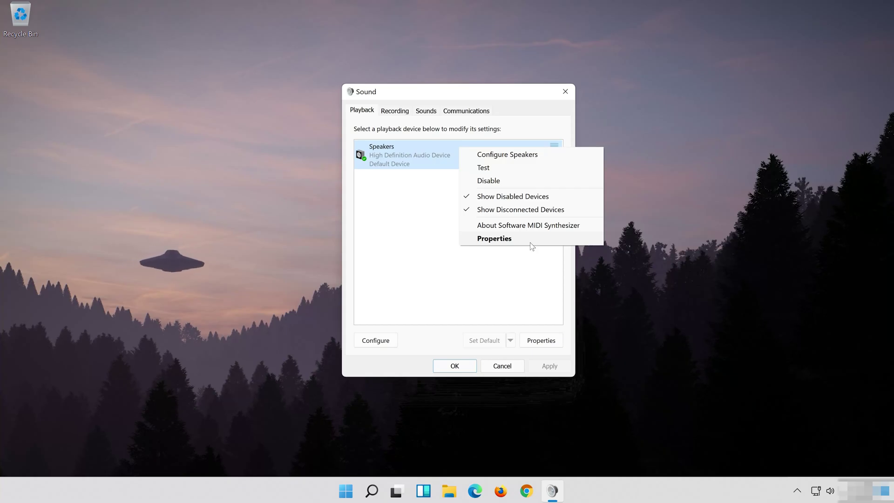
click(533, 242)
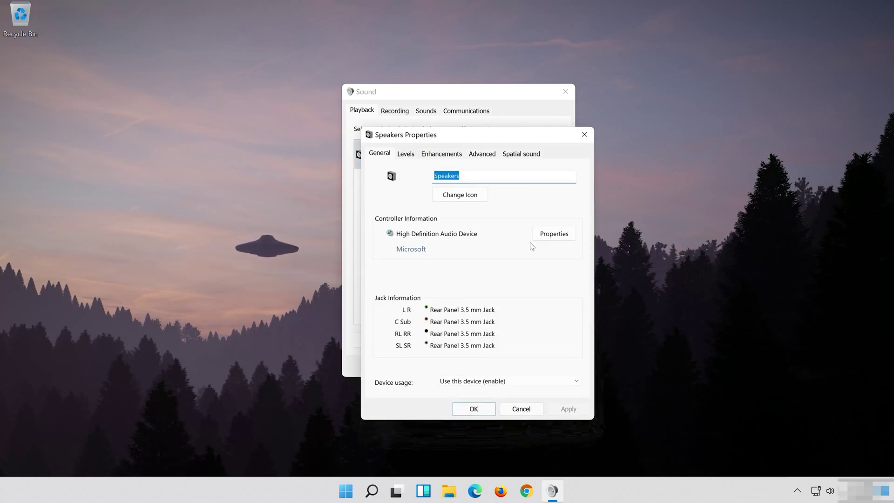
drag(496, 142, 480, 99)
Step: Disable all enhancements for the Speakers, apply the change, and confirm both the properties and Sound dialogs
click(440, 109)
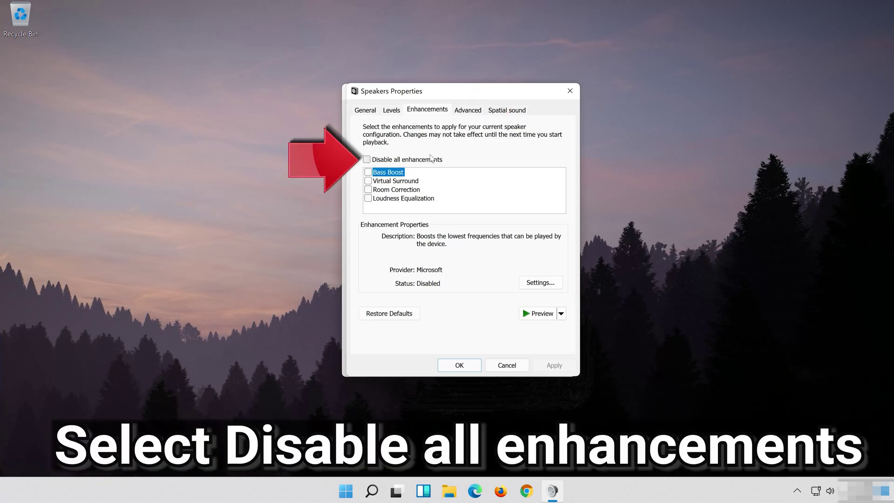
click(372, 159)
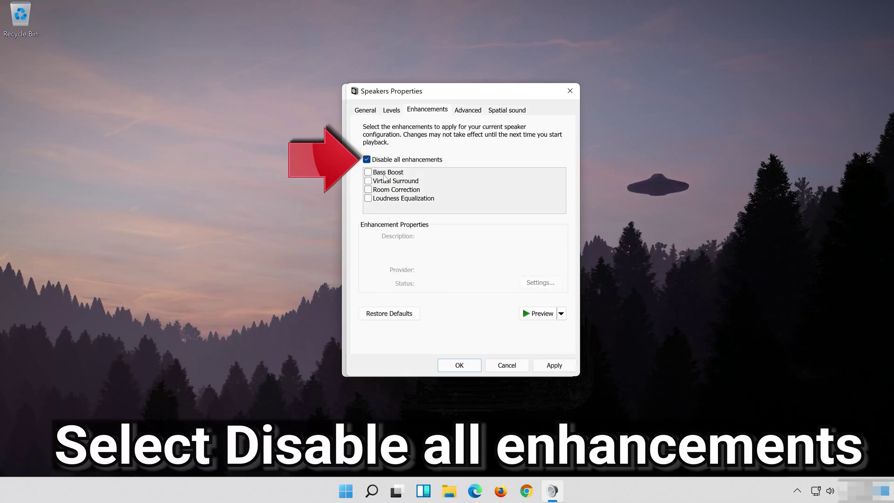
click(563, 363)
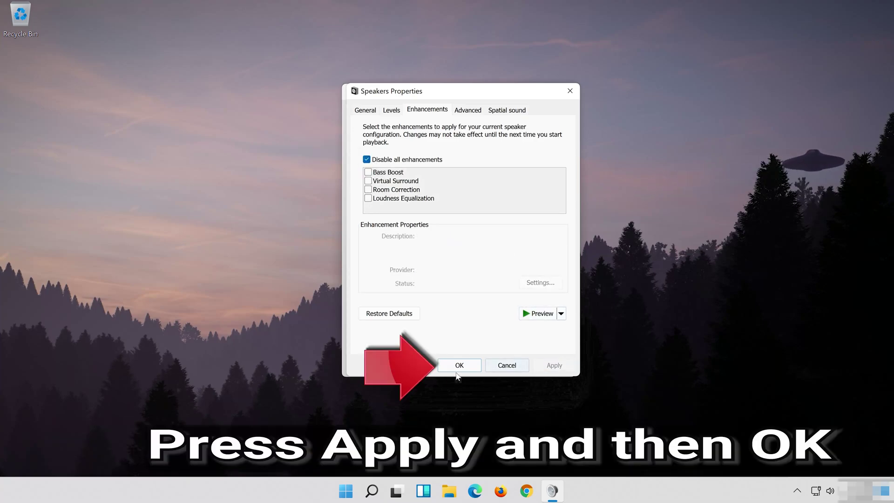
click(476, 365)
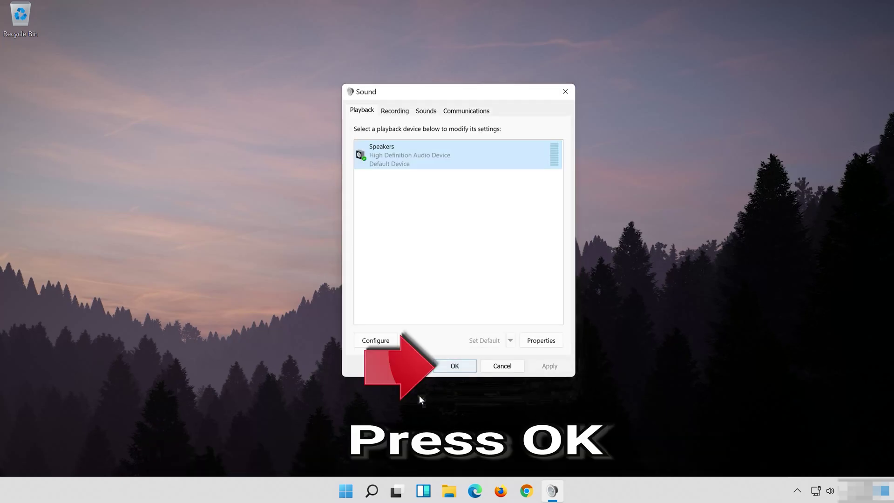
click(455, 365)
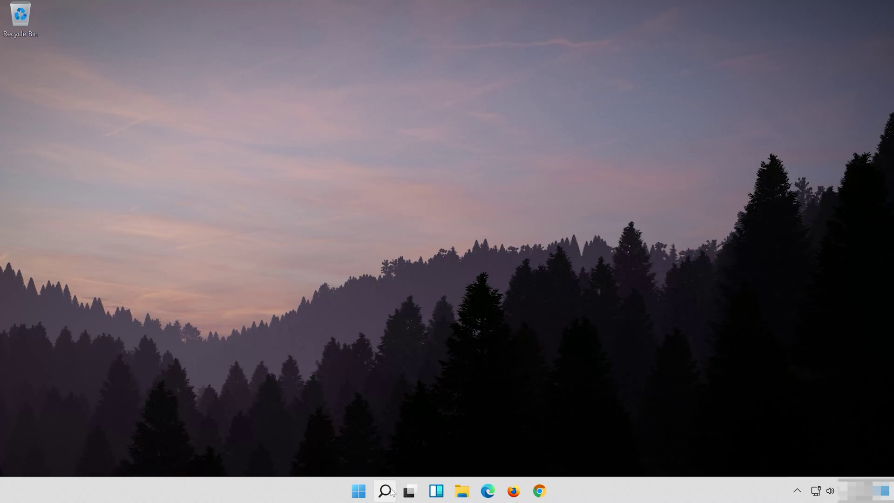
Step: Search for "device manager" and open Device Manager
click(391, 491)
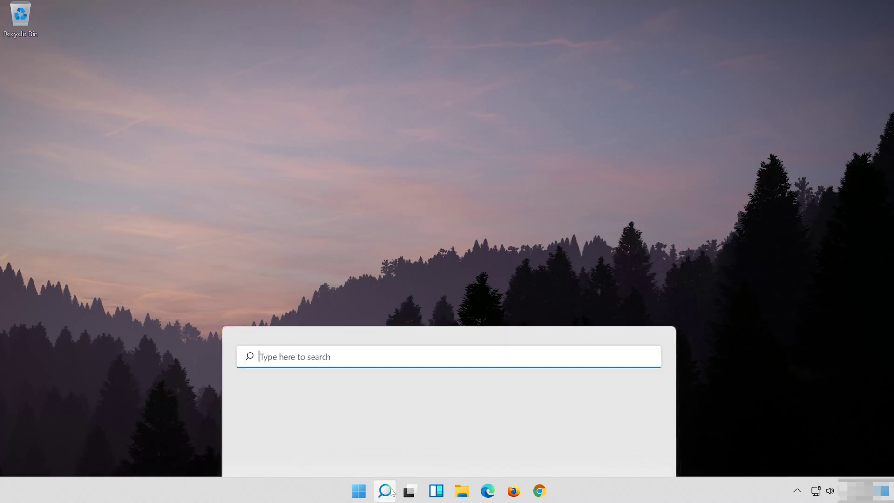
text(de)
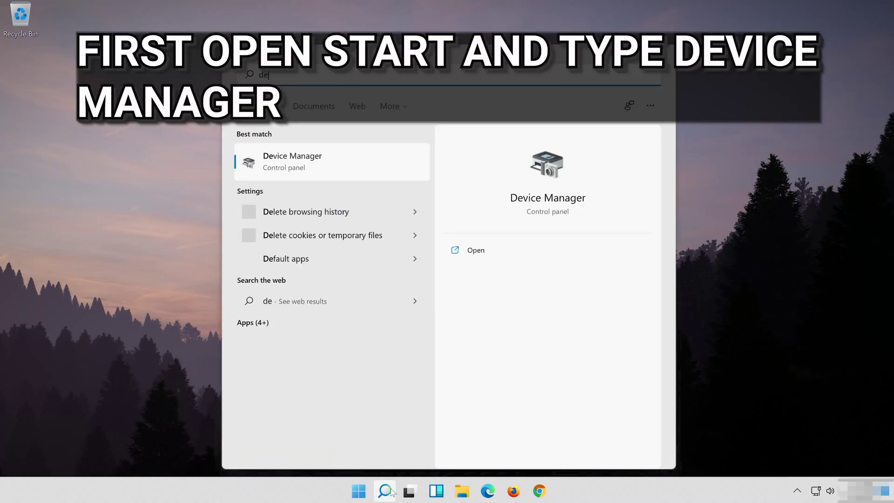
text(vice ma)
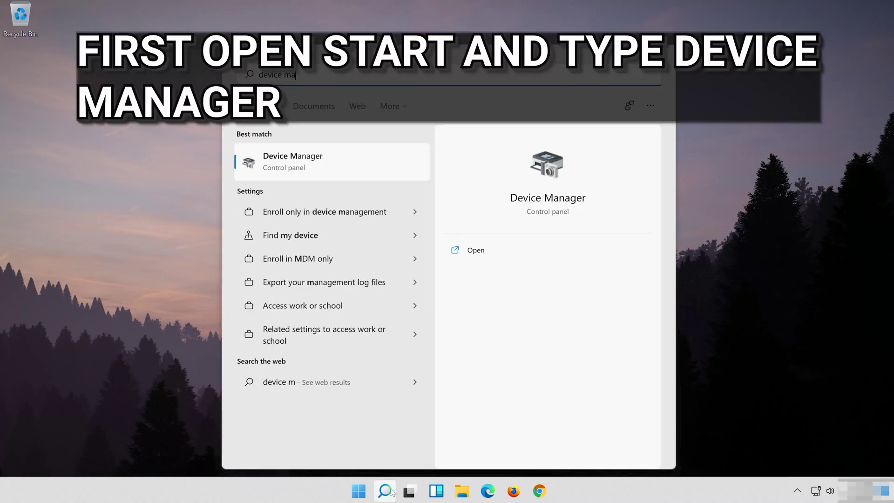
text(nager)
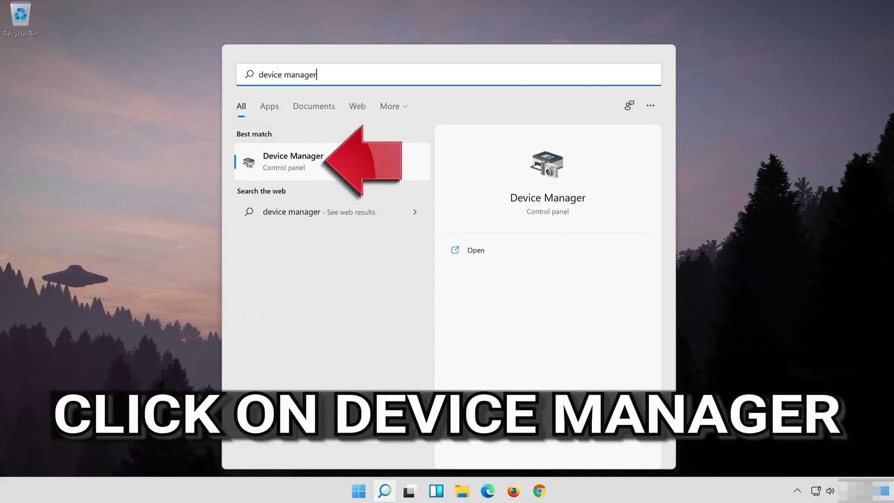
click(370, 164)
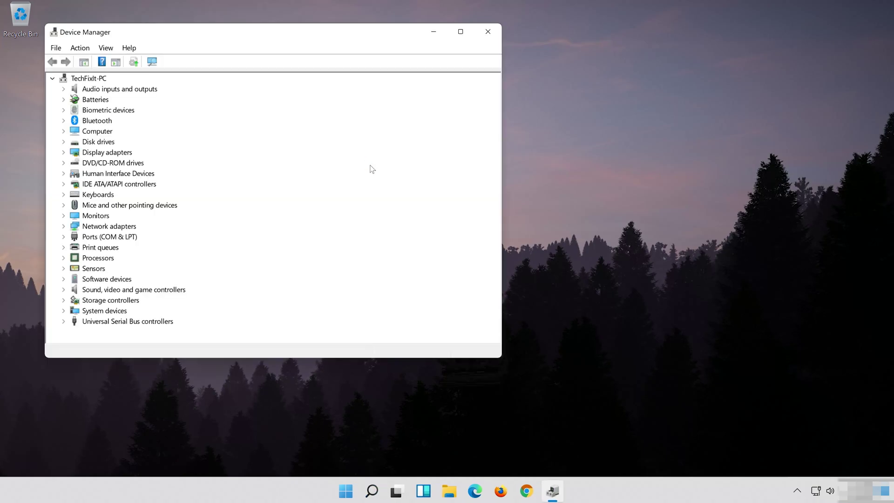
Step: Move the Device Manager window toward the desktop's centre and open the properties of High Definition Audio Device under Sound, video and game controllers
drag(294, 37, 511, 49)
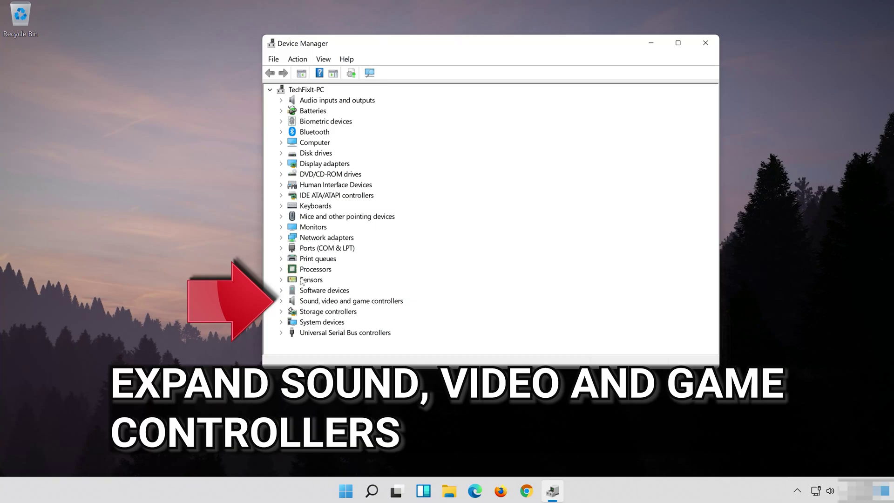
click(281, 301)
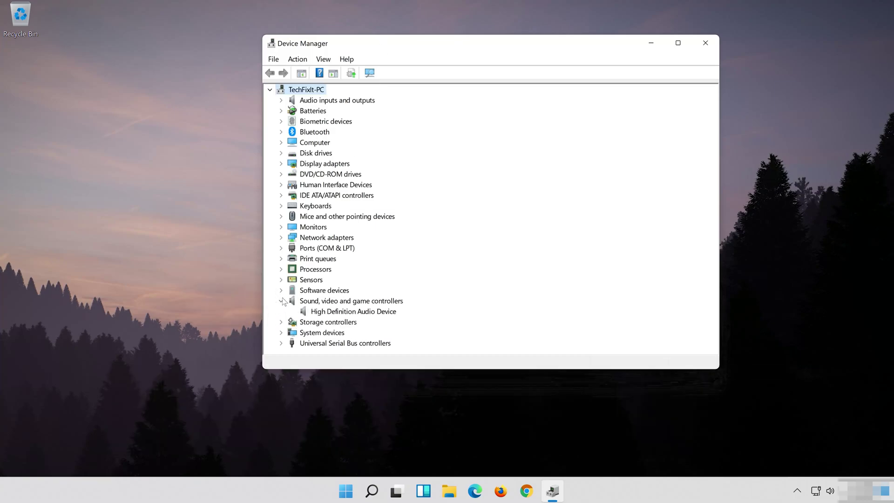
click(315, 313)
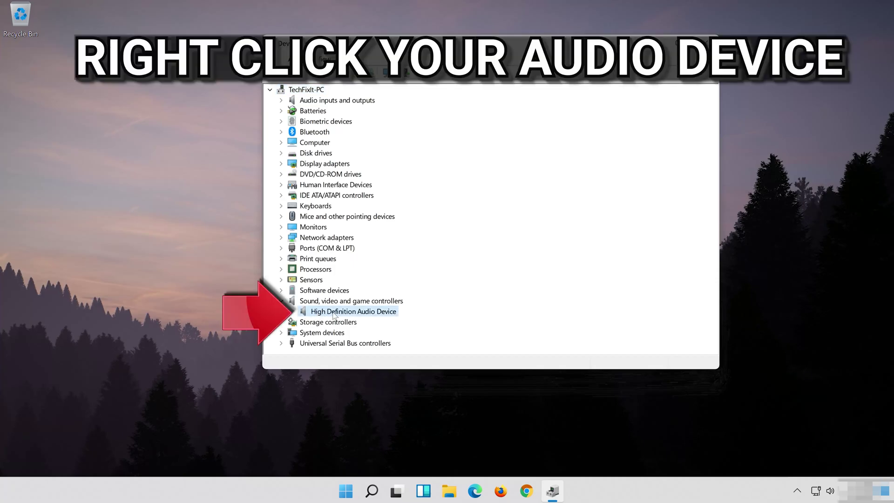
right_click(374, 316)
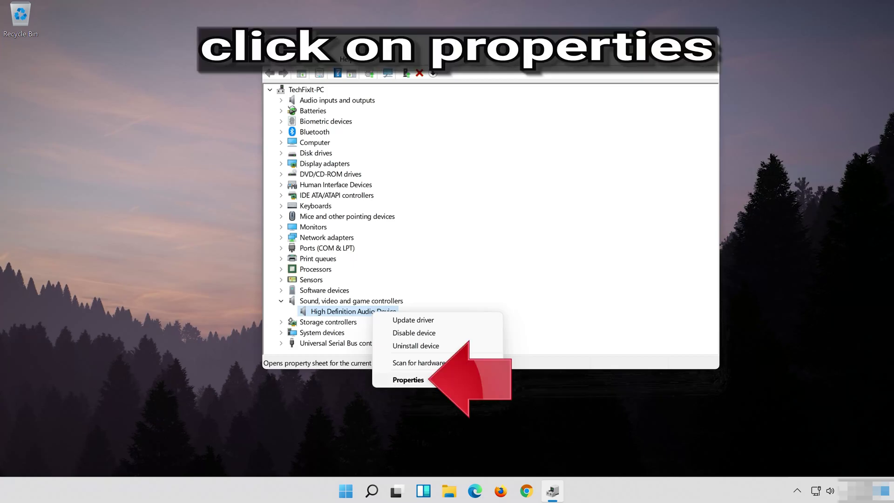
click(434, 378)
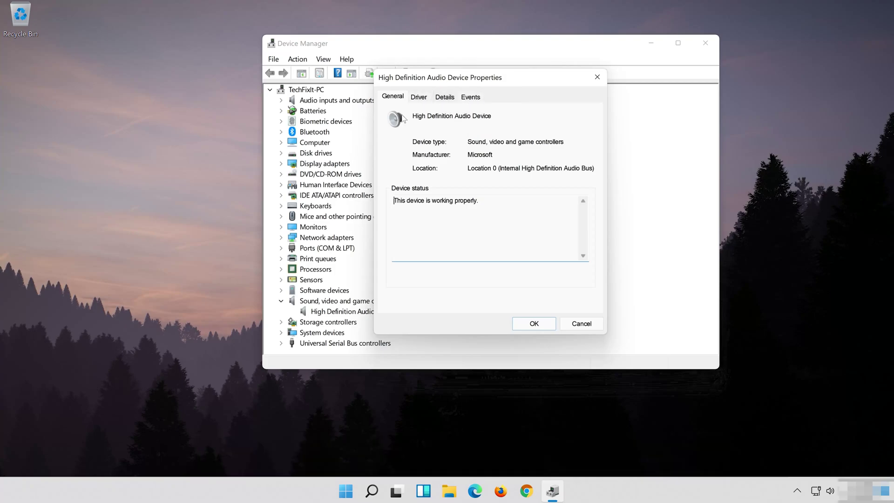
Step: Update the High Definition Audio Device's driver by having Windows search automatically for drivers
click(421, 97)
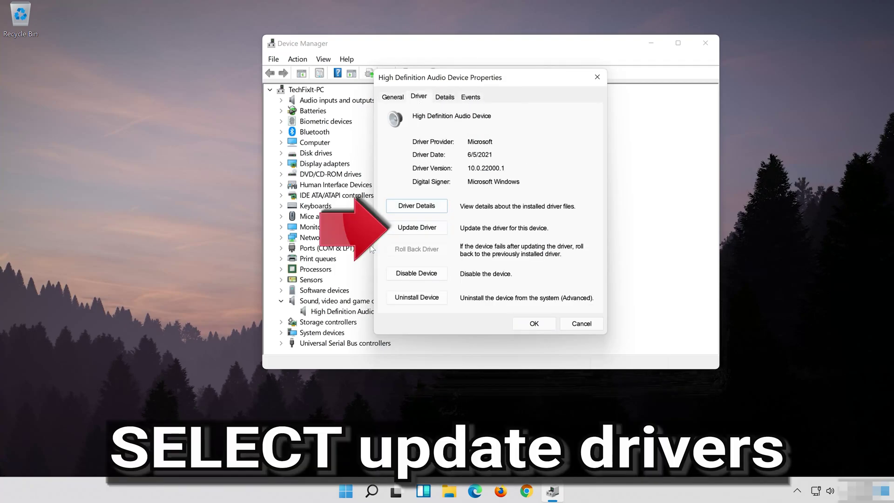
click(419, 229)
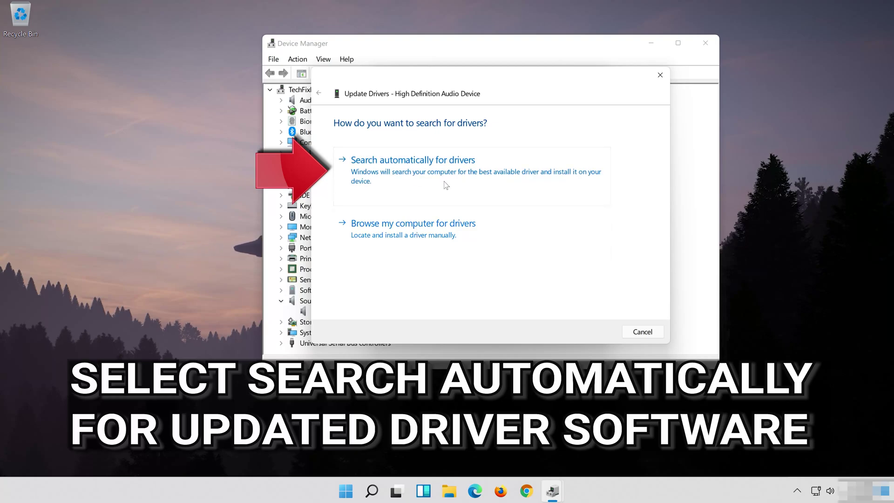
click(490, 179)
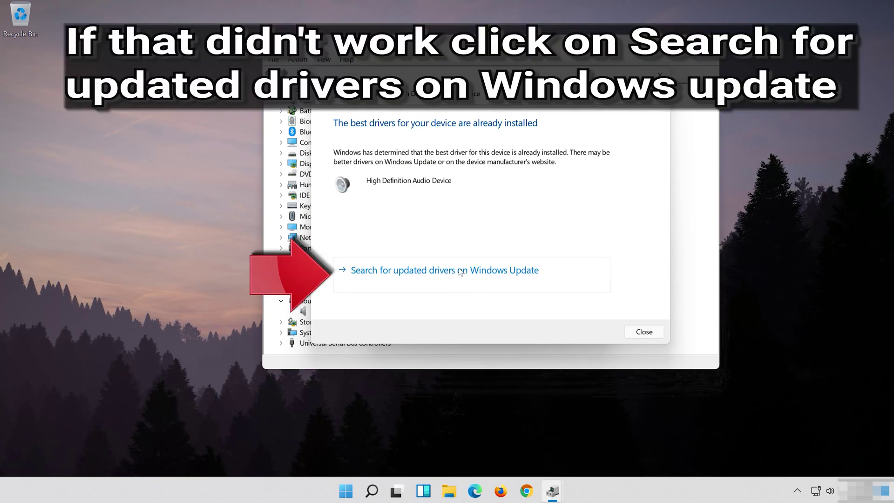
Step: Continue the driver search on Windows Update and check for updates there
click(478, 282)
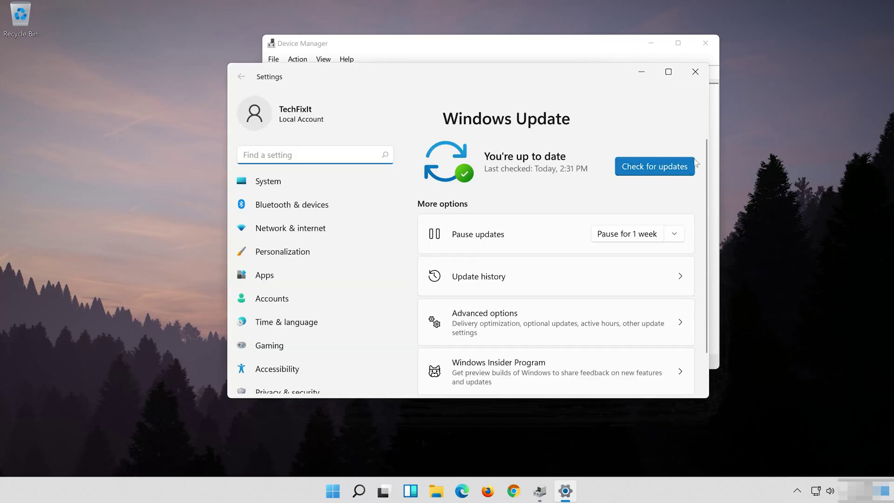
click(650, 165)
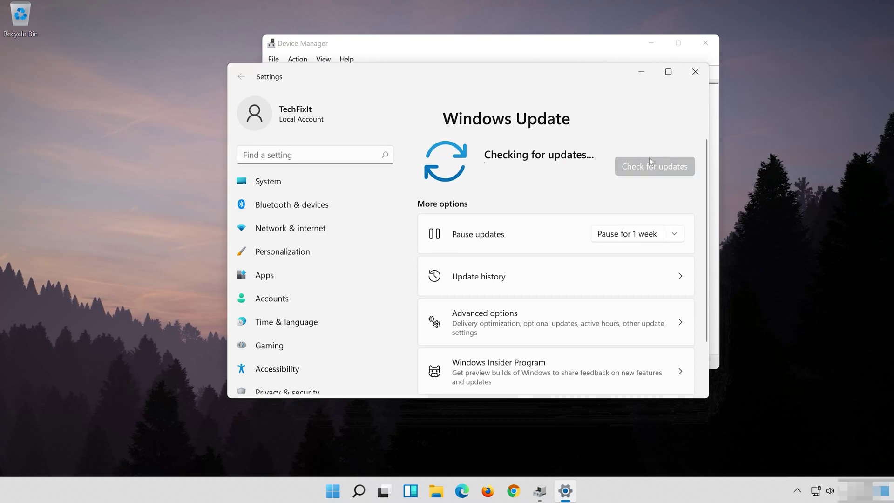